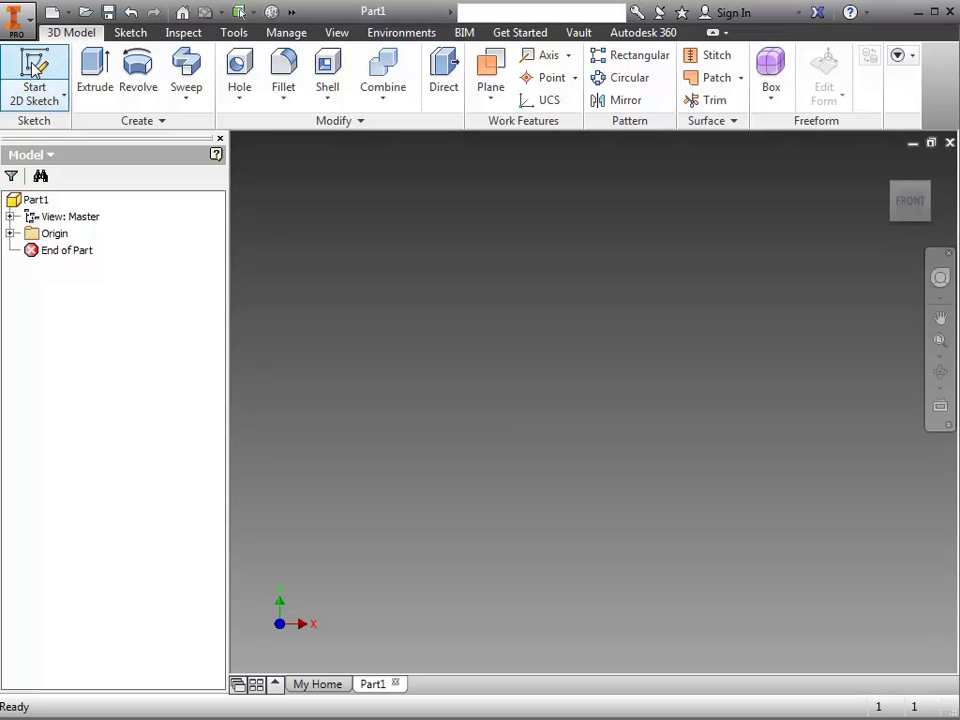
- Start a sketch on the XY plane and draw a 3 in horizontal line from the origin along the positive X direction
click(84, 104)
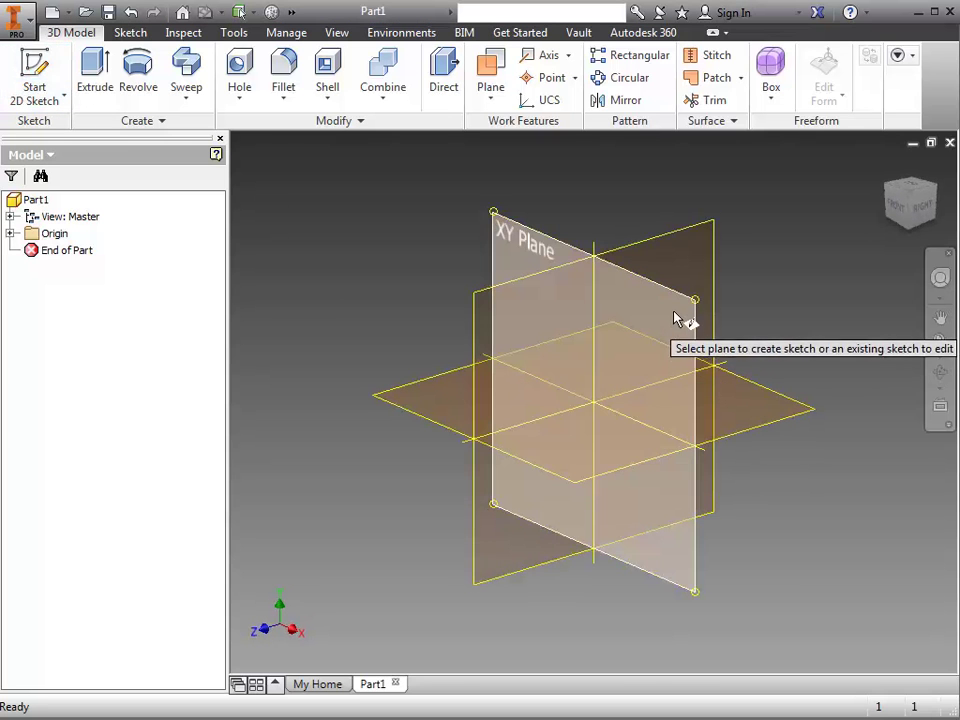
click(676, 301)
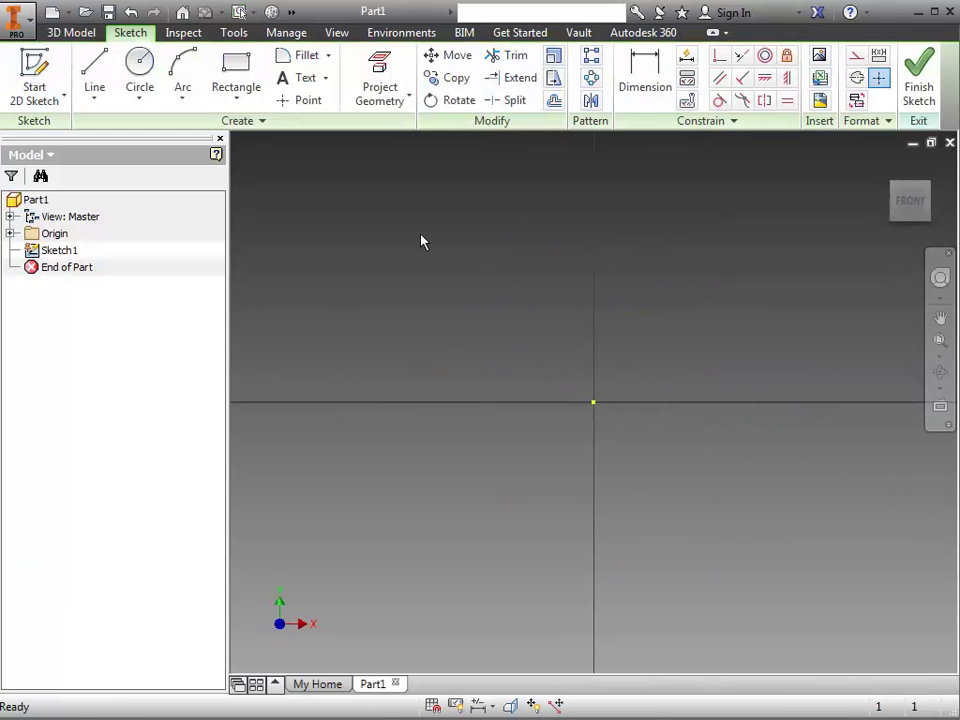
click(95, 70)
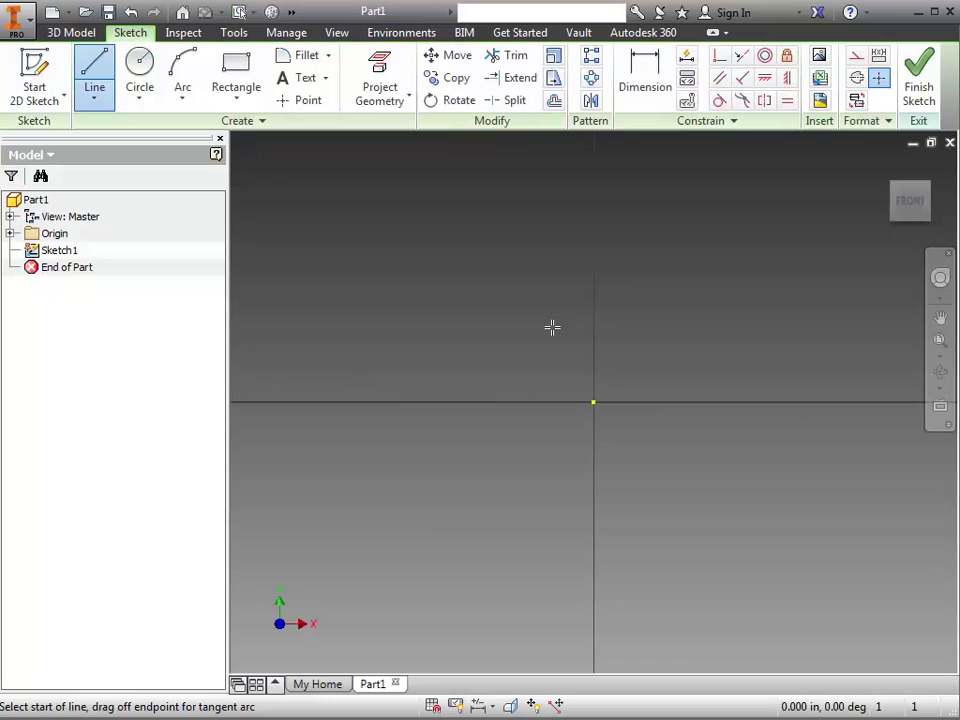
click(593, 402)
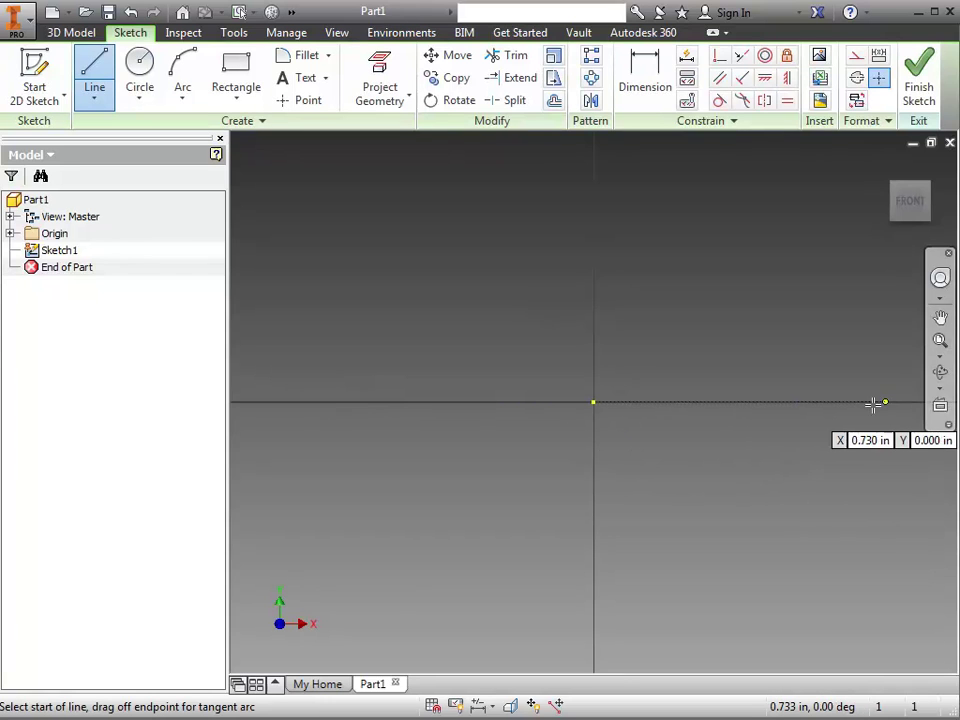
click(594, 403)
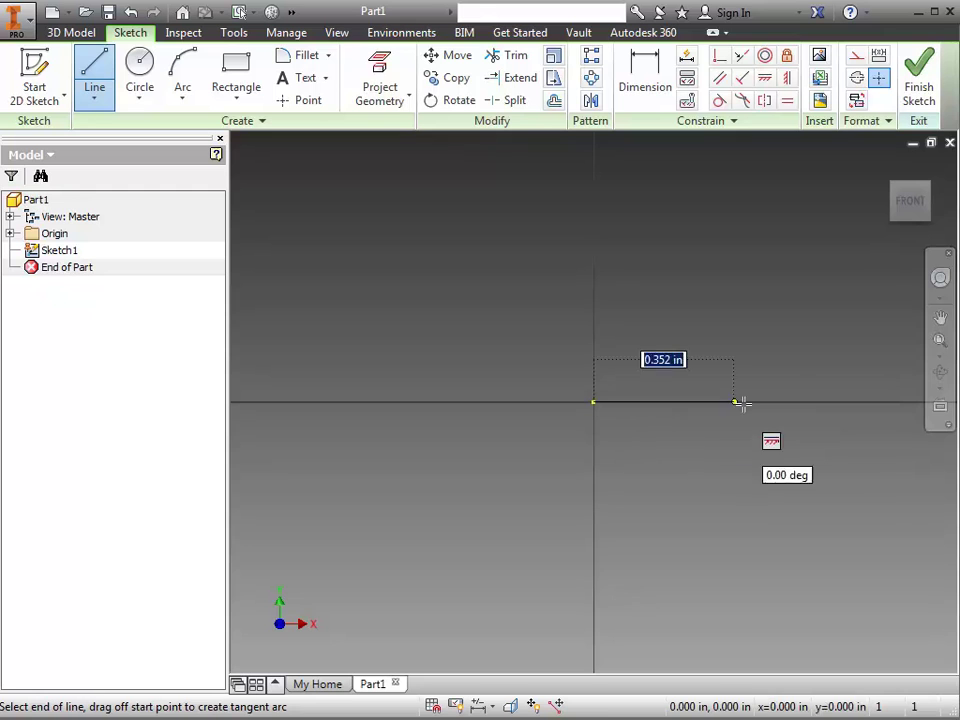
text(3)
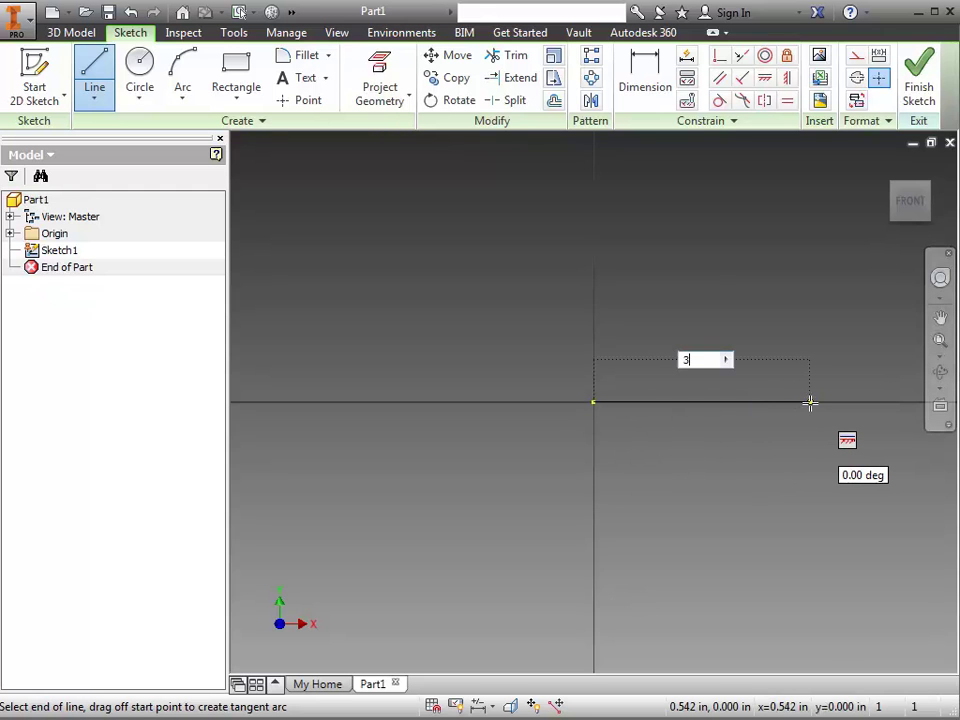
key(Tab)
key(Return)
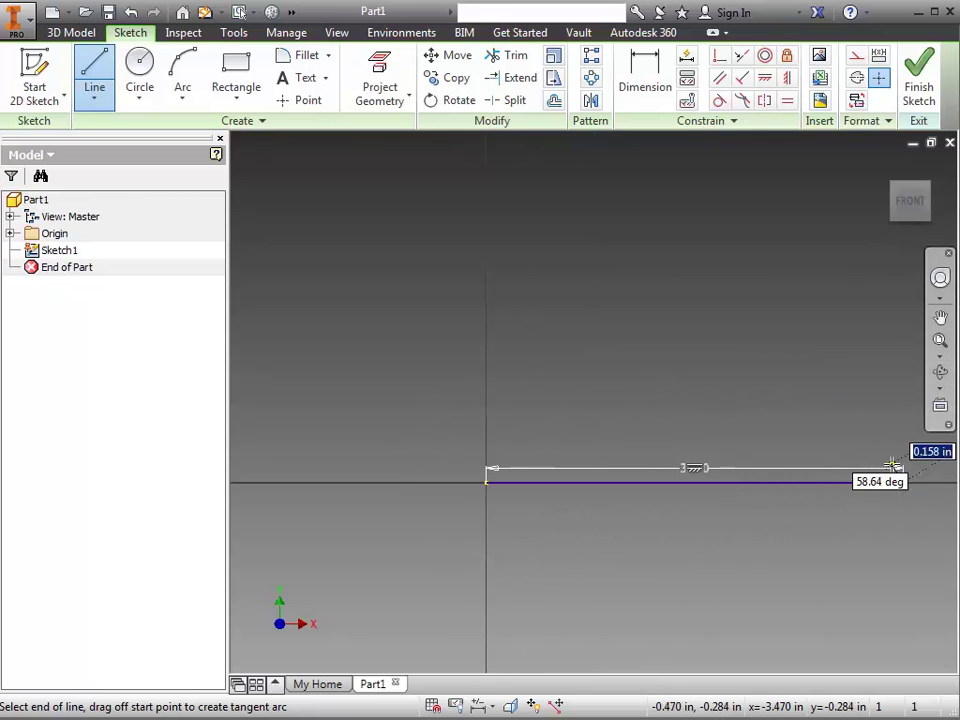
key(Escape)
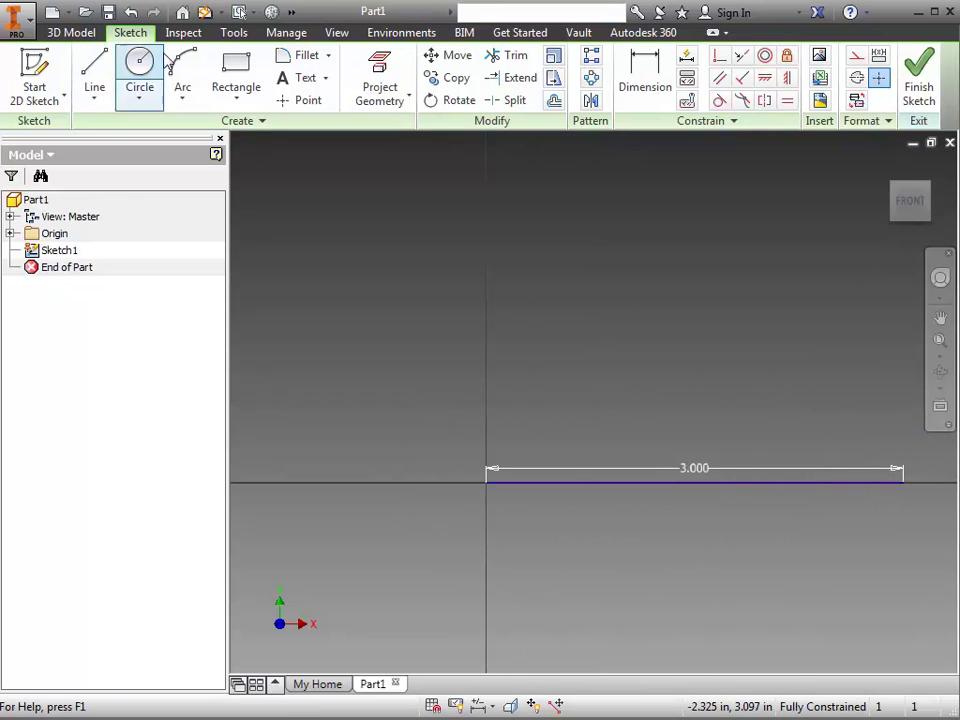
- Place two sketch points above the line, at about X 0.3, Y 0.34 in and X 1.18, Y 0.62 in
click(318, 102)
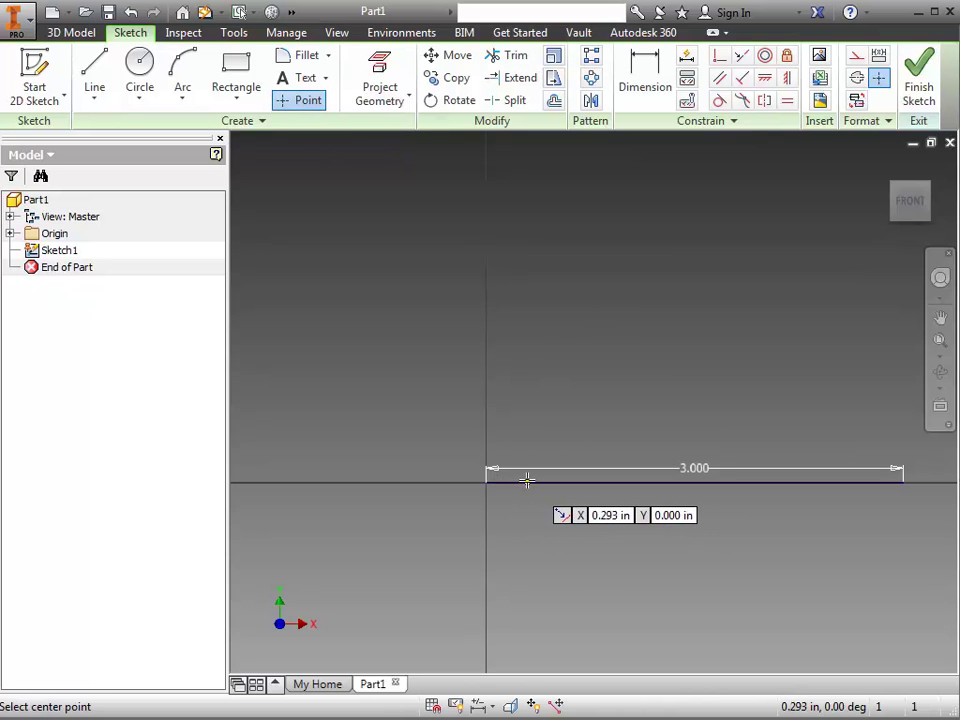
click(527, 435)
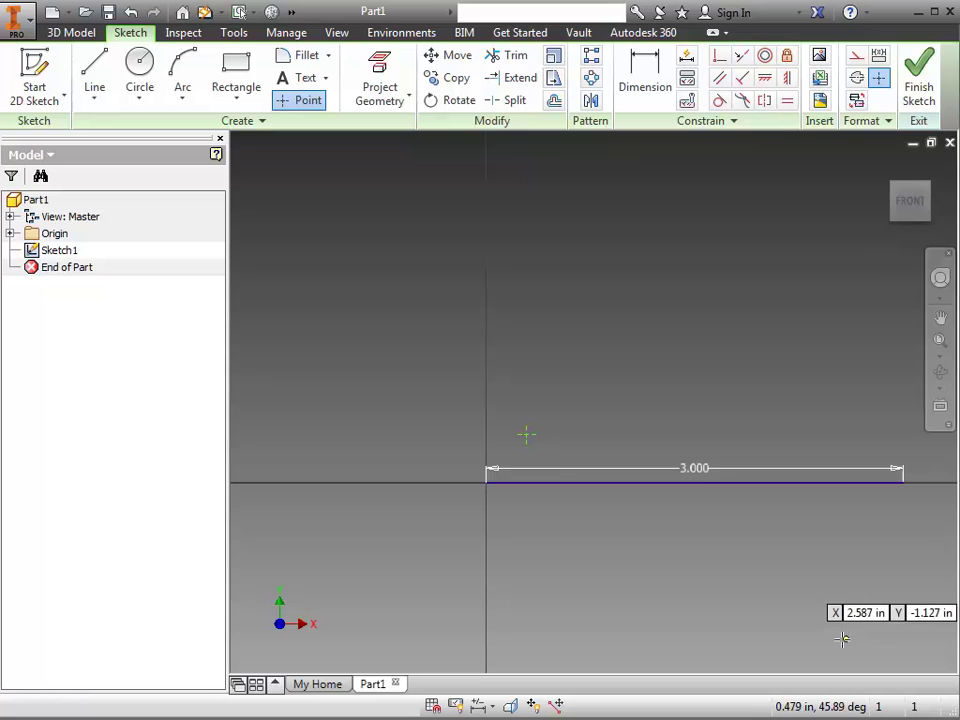
click(650, 397)
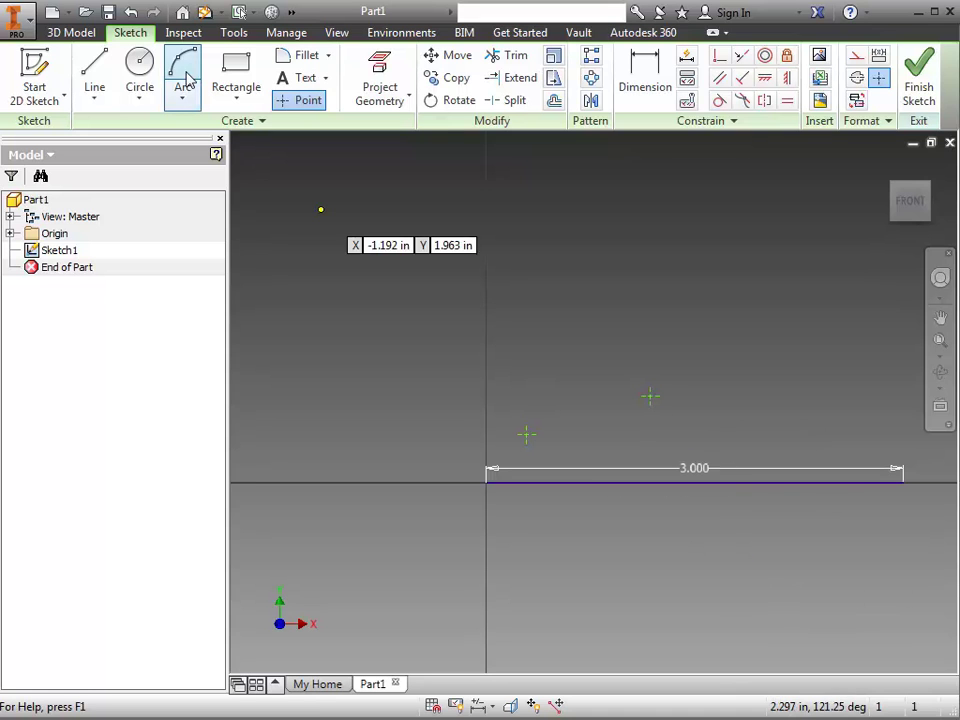
- Draw a three-point arc from the origin to the higher sketch point, passing through the lower sketch point
click(186, 80)
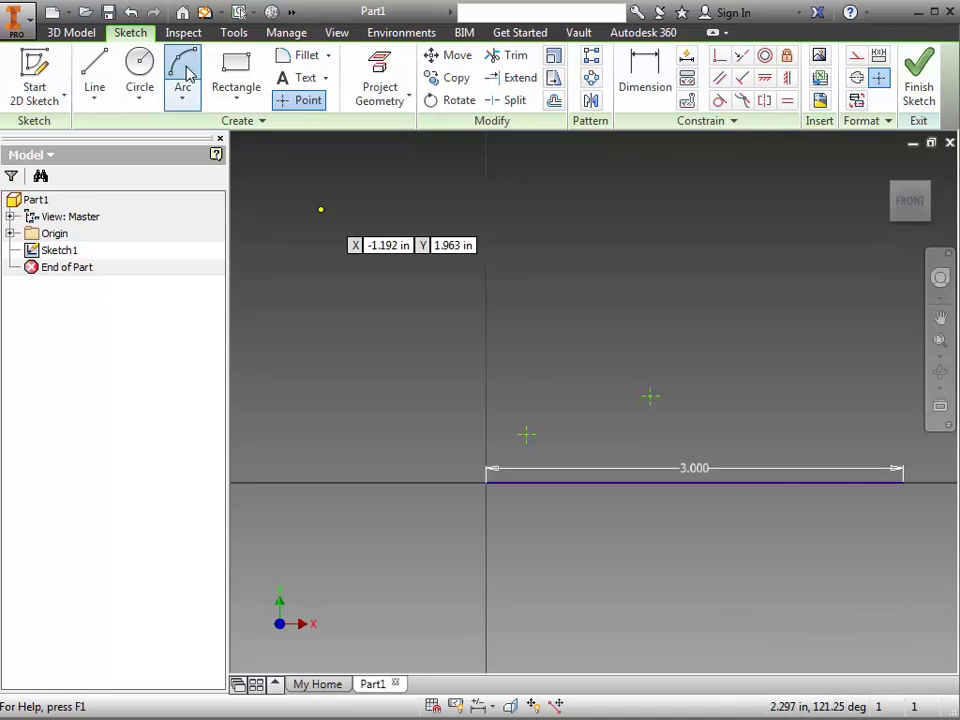
click(487, 483)
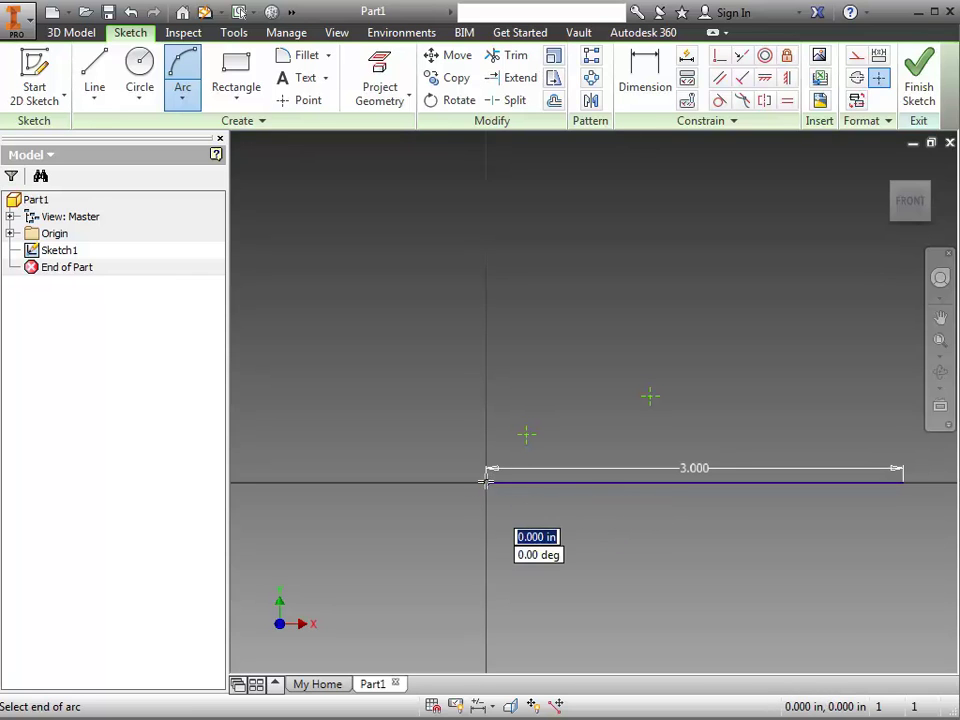
click(650, 396)
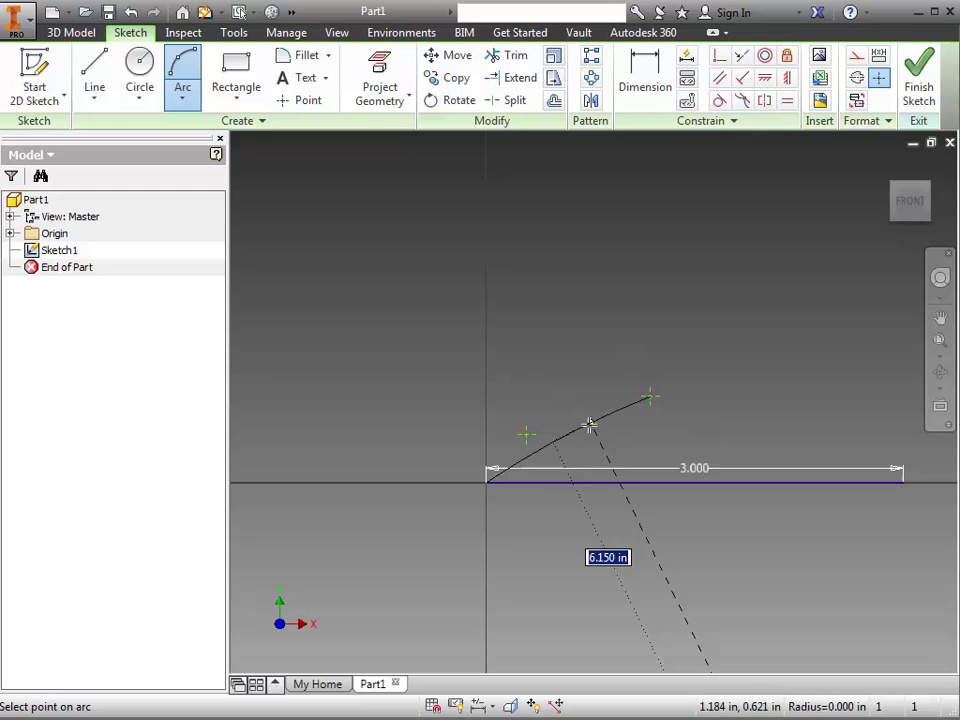
click(527, 434)
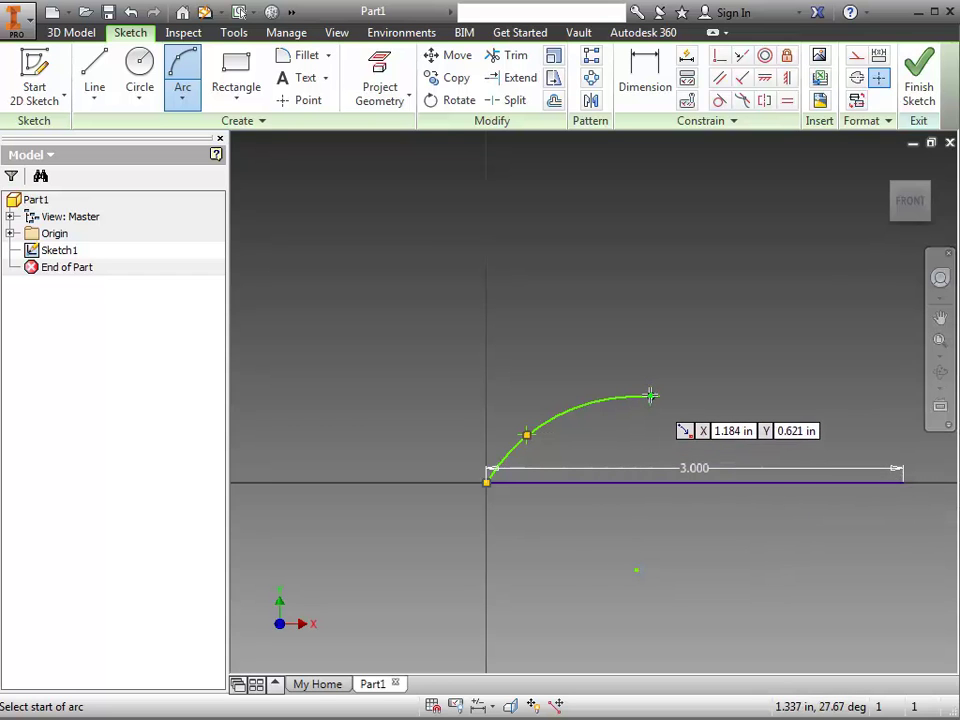
- Draw a second three-point arc from the first arc's upper end to the line's far end, tangent to the first arc
click(650, 396)
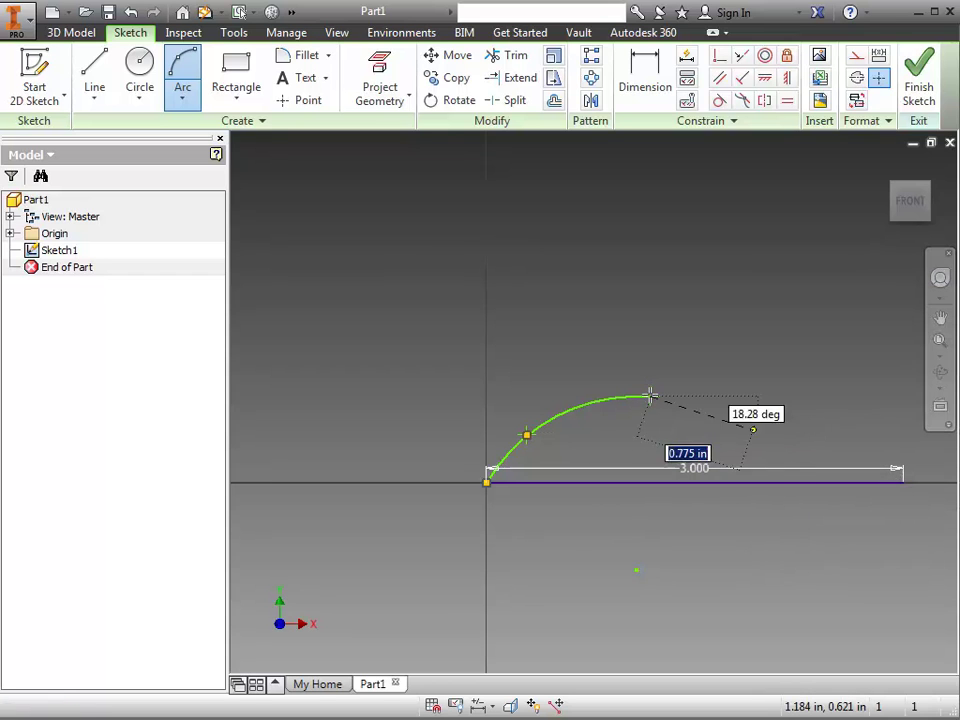
click(903, 482)
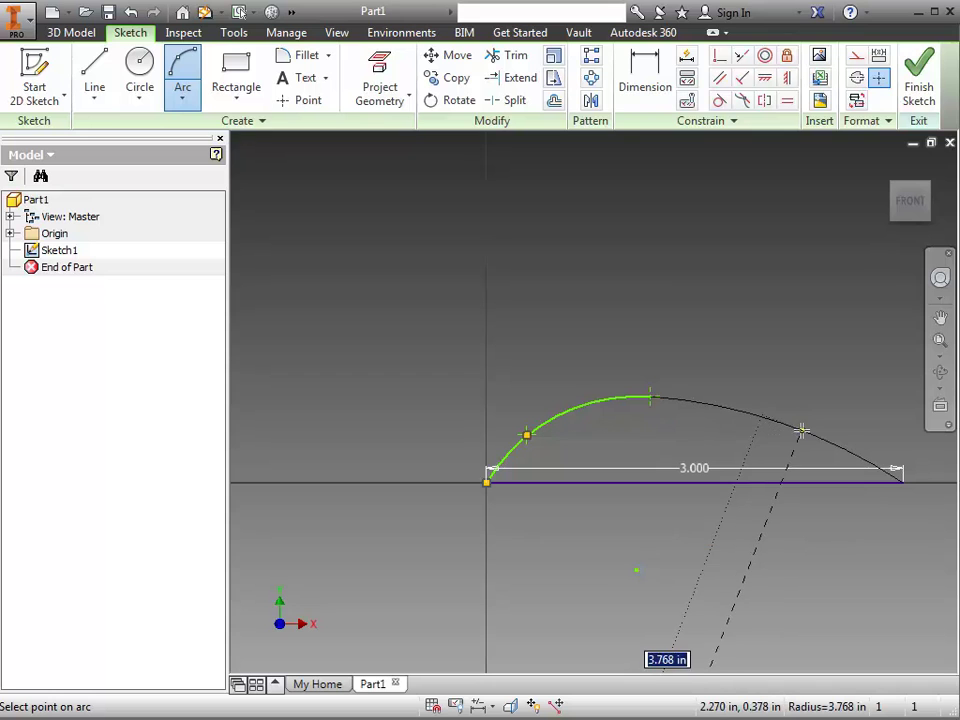
click(801, 432)
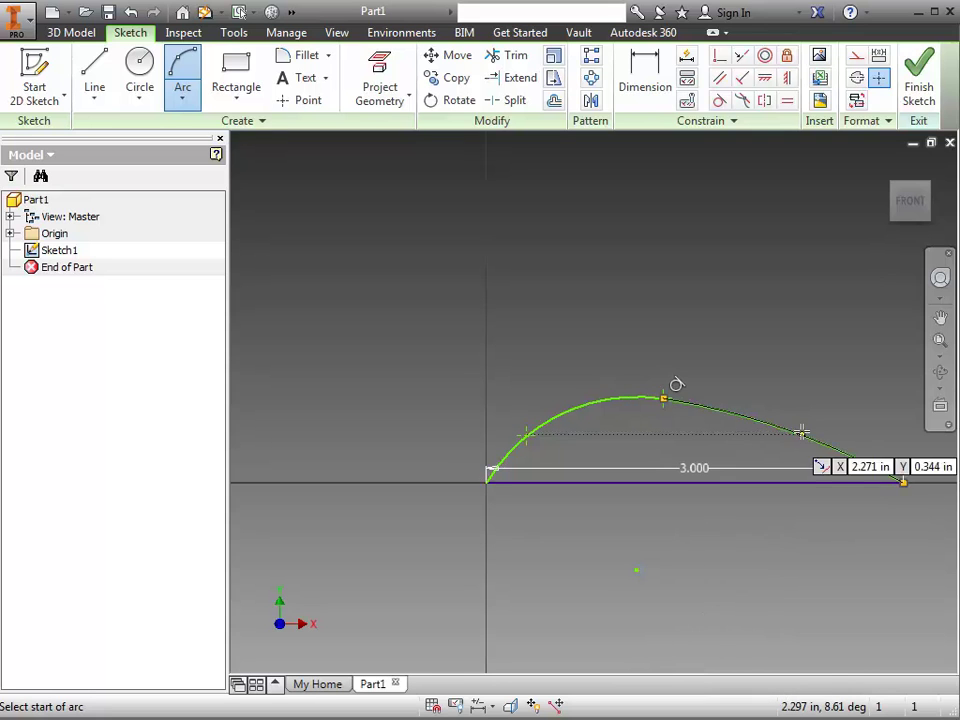
- Finish the sketch and extrude the closed profile 1 in as a new solid
click(920, 78)
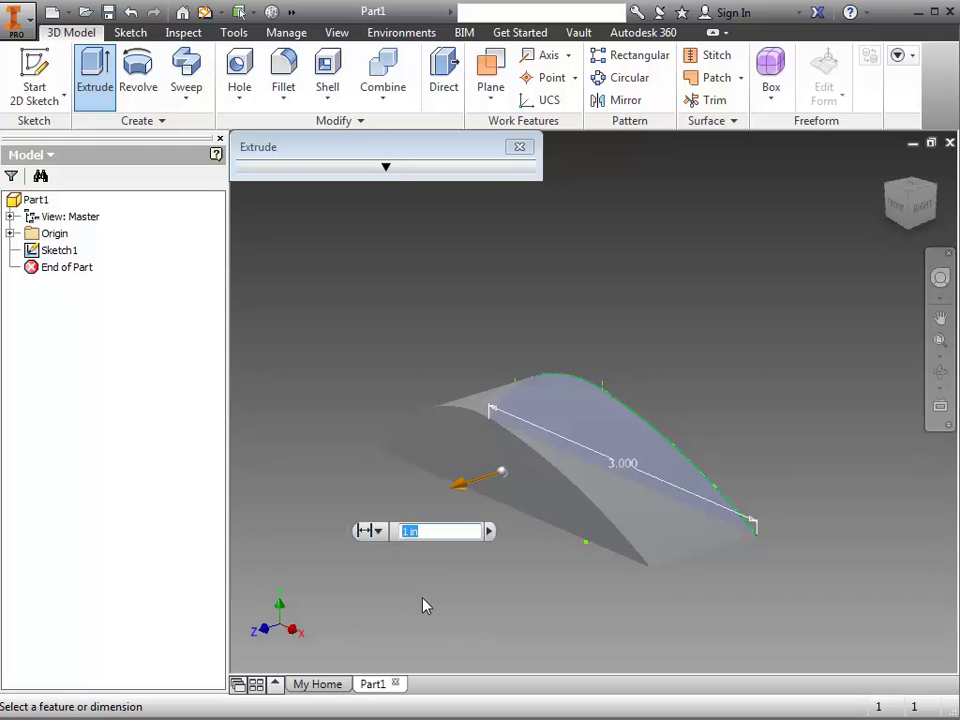
click(386, 168)
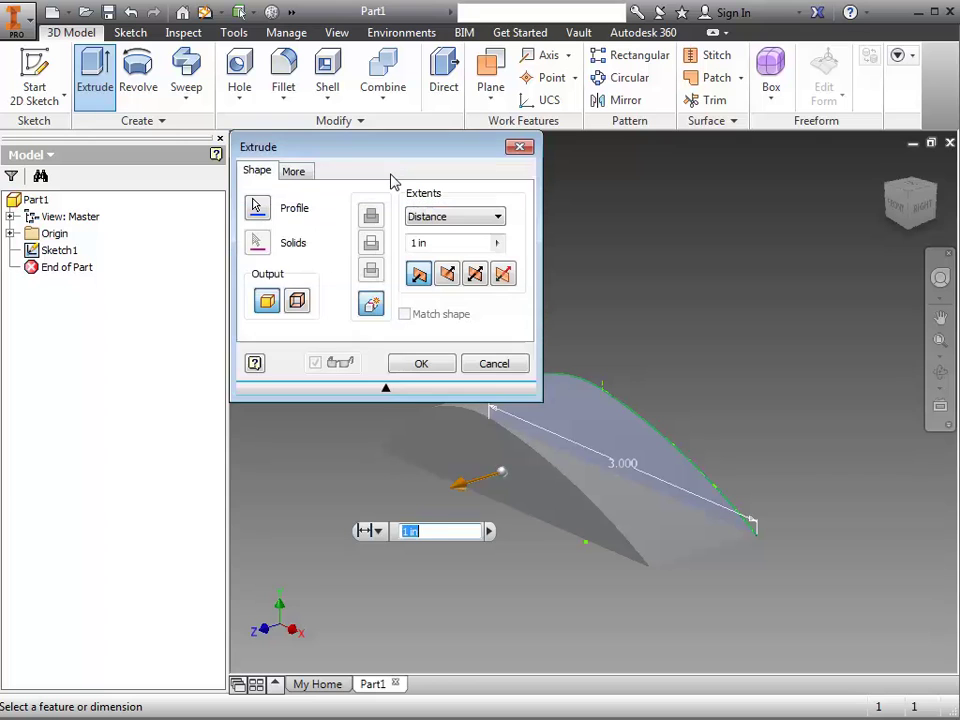
click(418, 364)
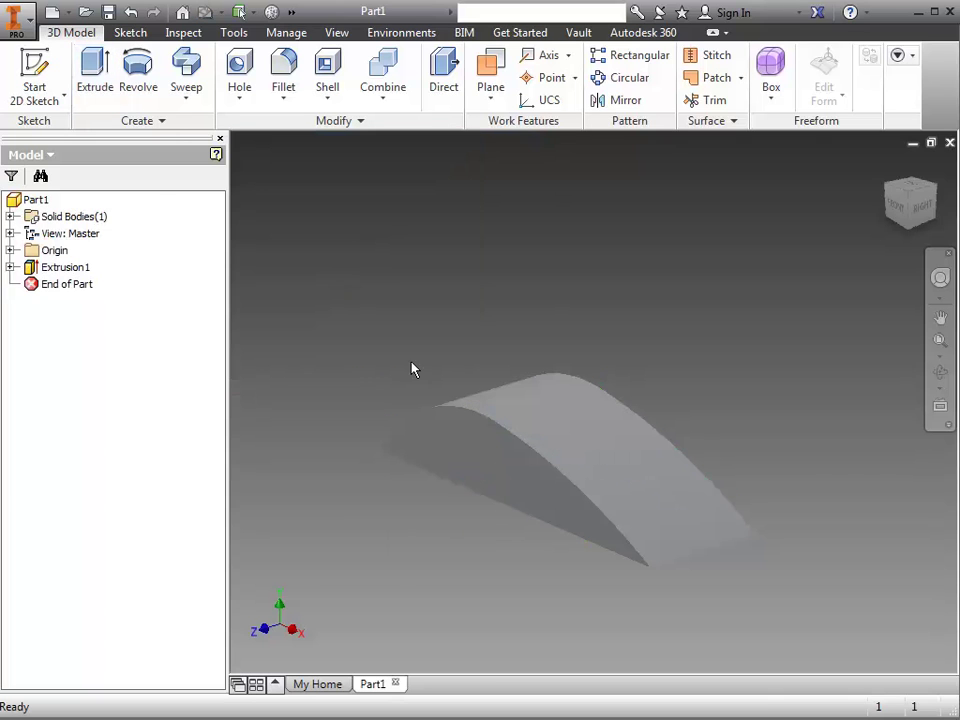
- Fillet the curved upper edges on both sides of the body with a constant radius of 0.25 in
click(285, 72)
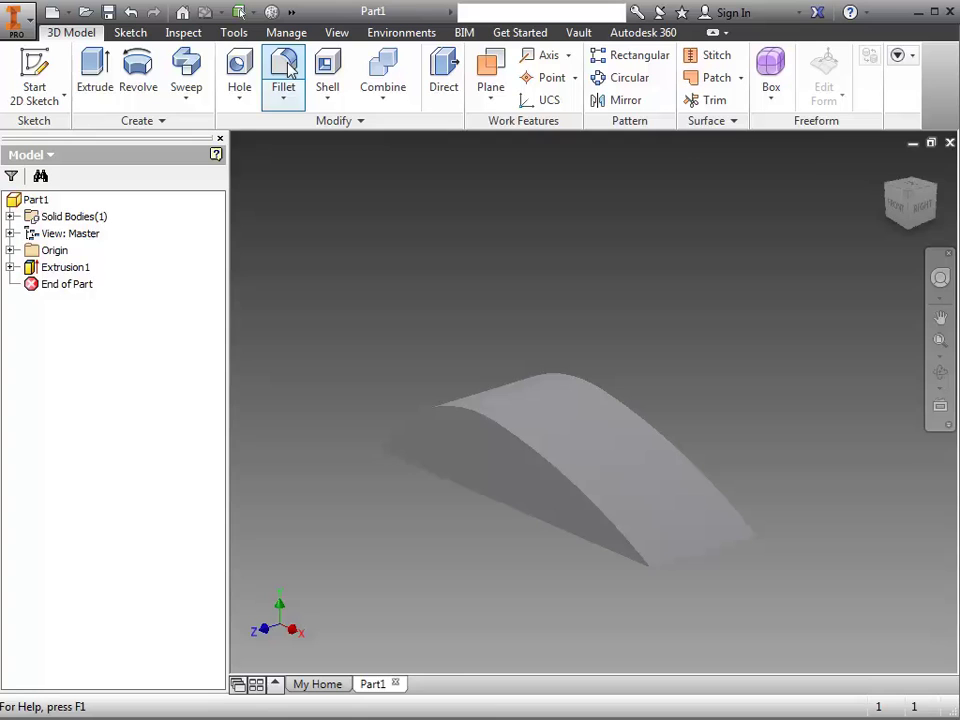
click(445, 168)
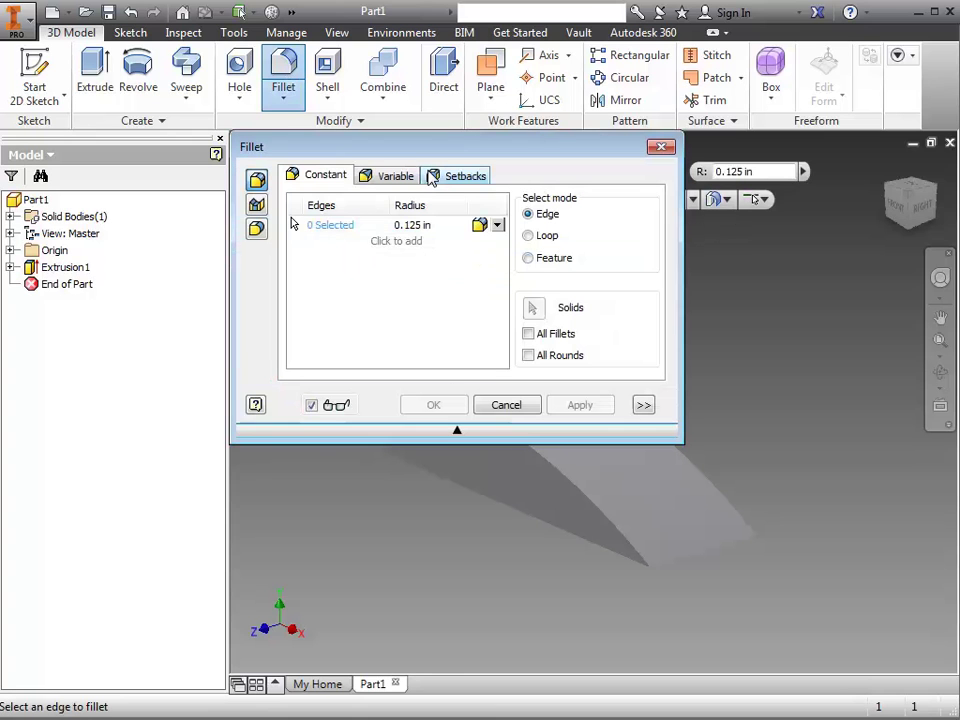
click(419, 228)
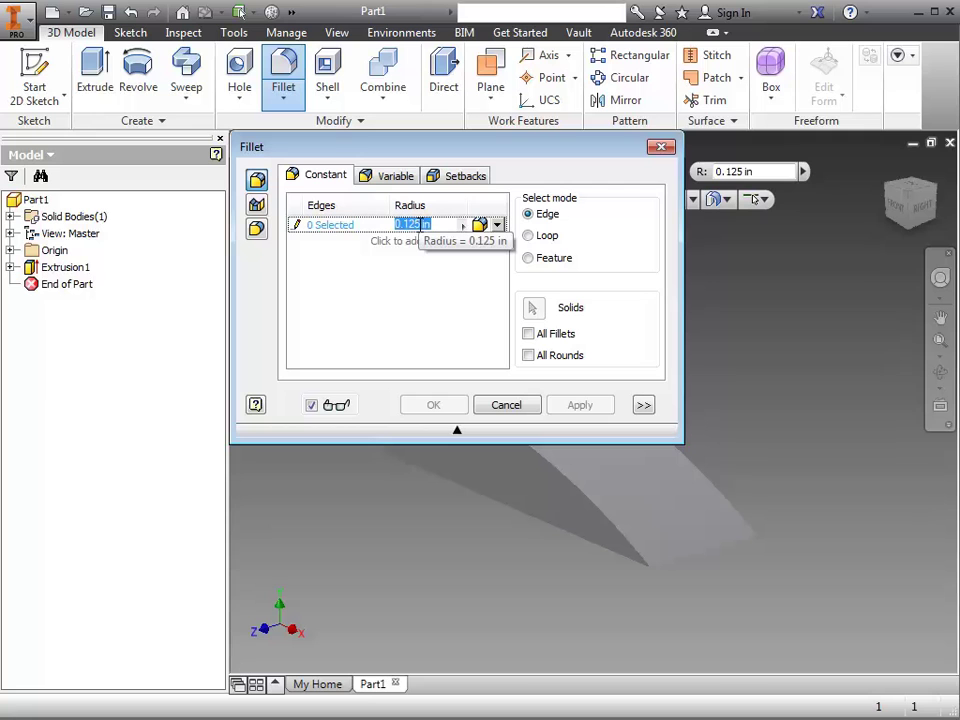
key(BackSpace)
text(.25)
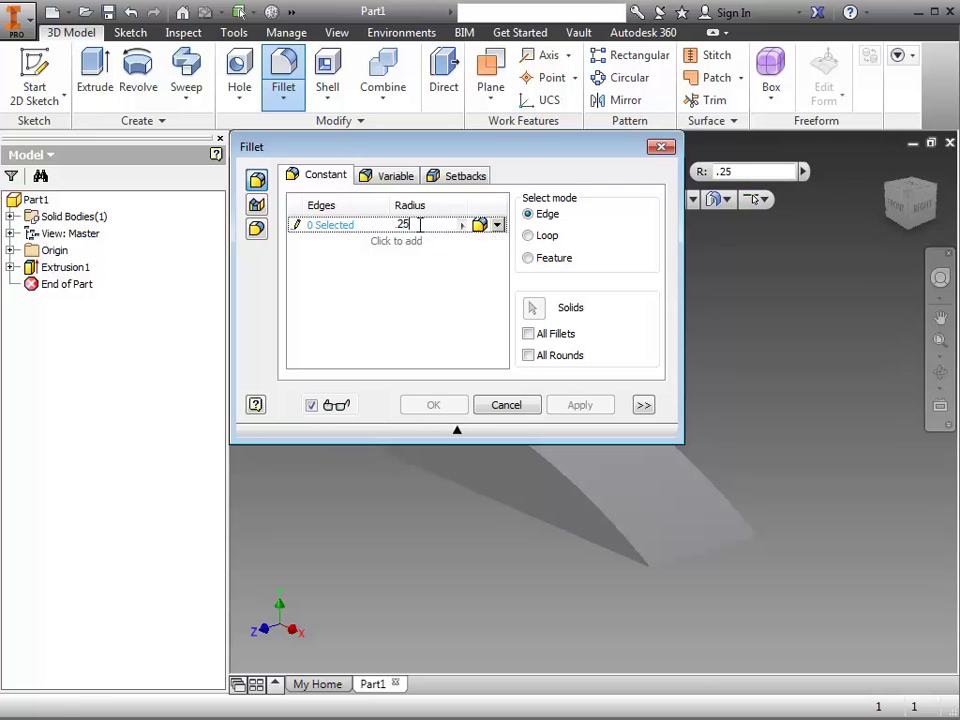
drag(533, 157, 369, 69)
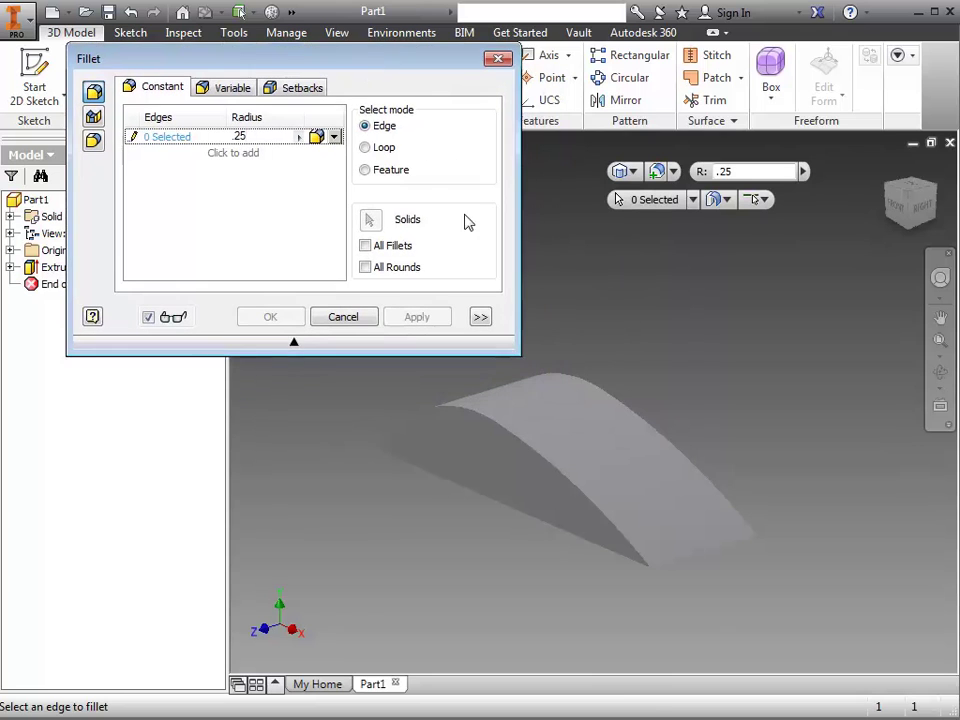
click(580, 497)
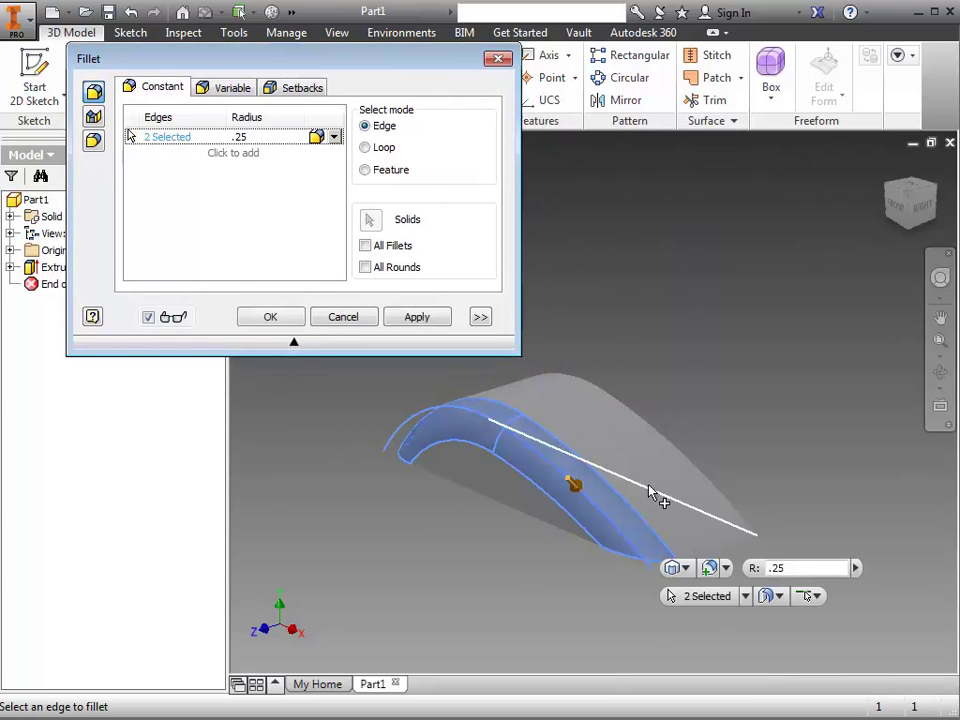
click(690, 472)
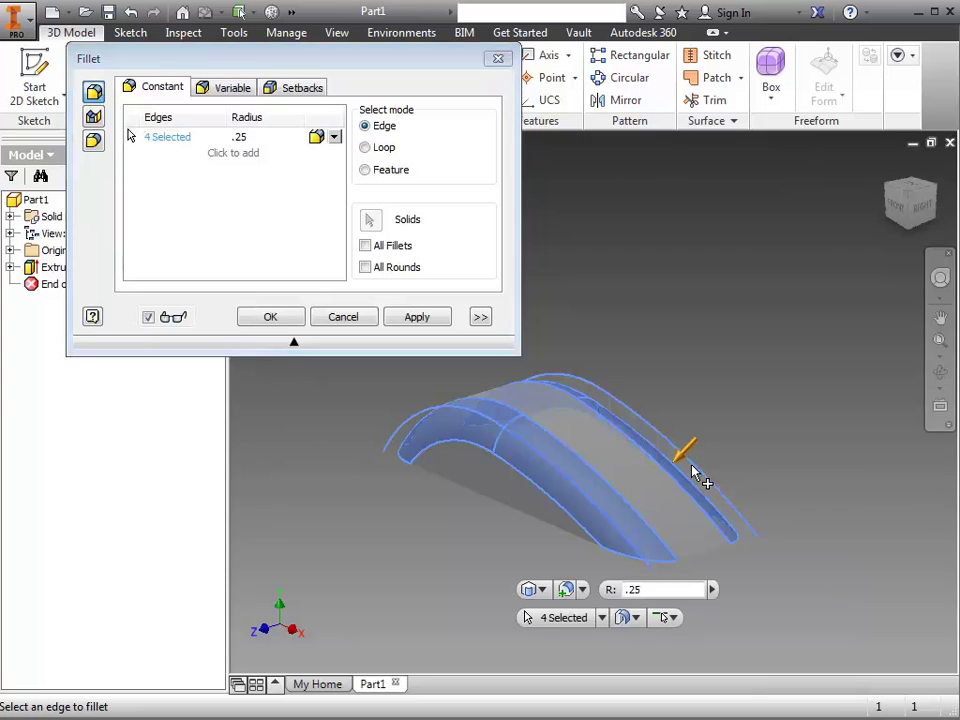
click(289, 317)
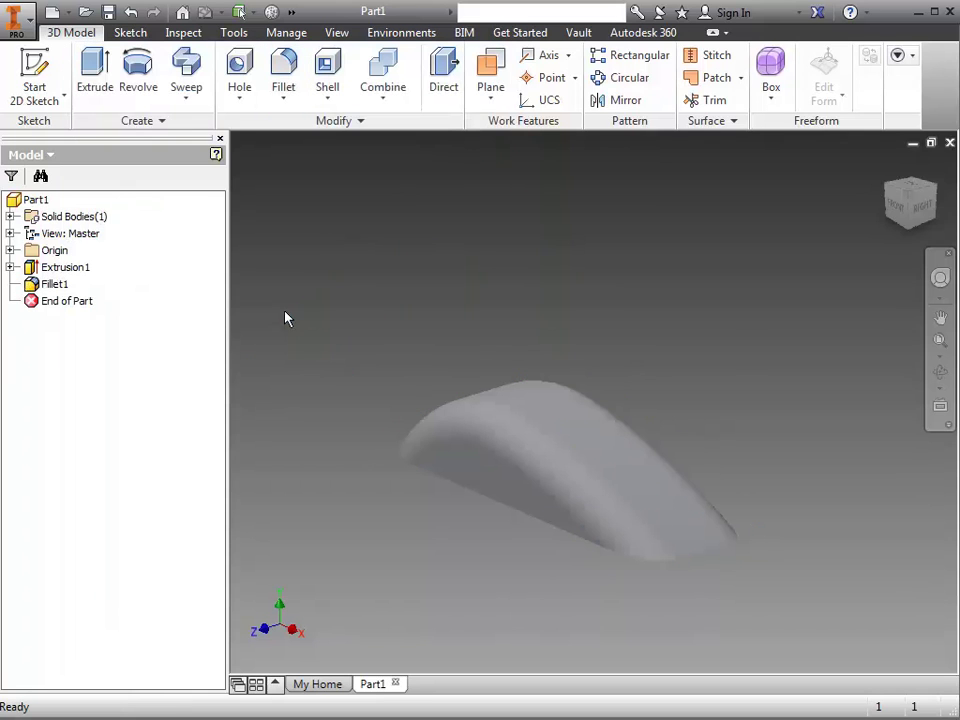
- Shell the body to a 0.025 in inside wall thickness, removing its flat underside face
shift+middle_drag(568, 450, 489, 251)
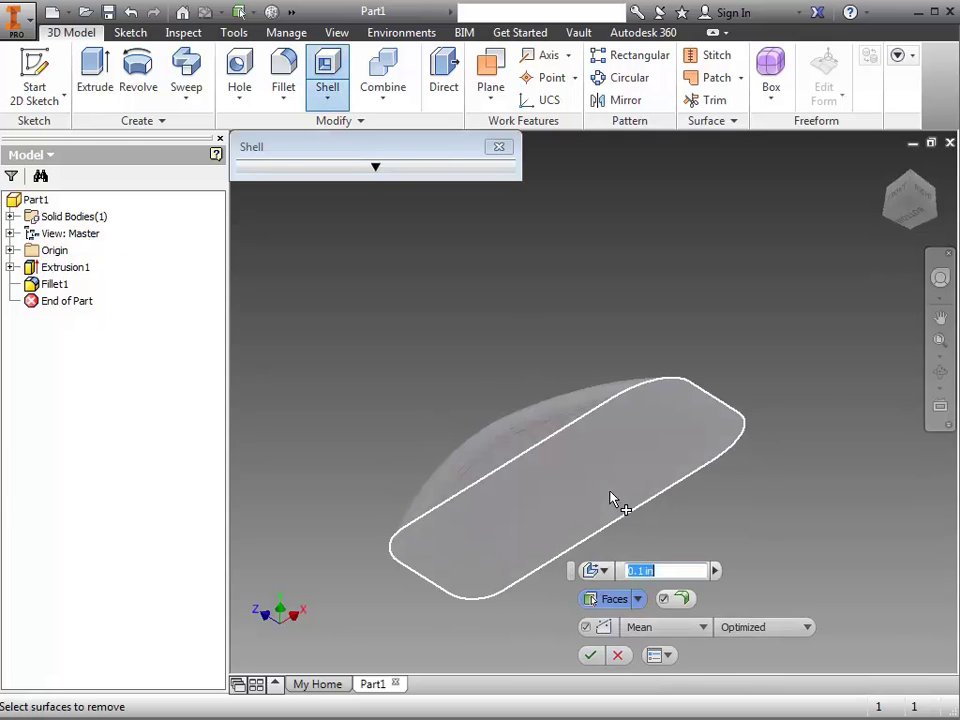
click(589, 483)
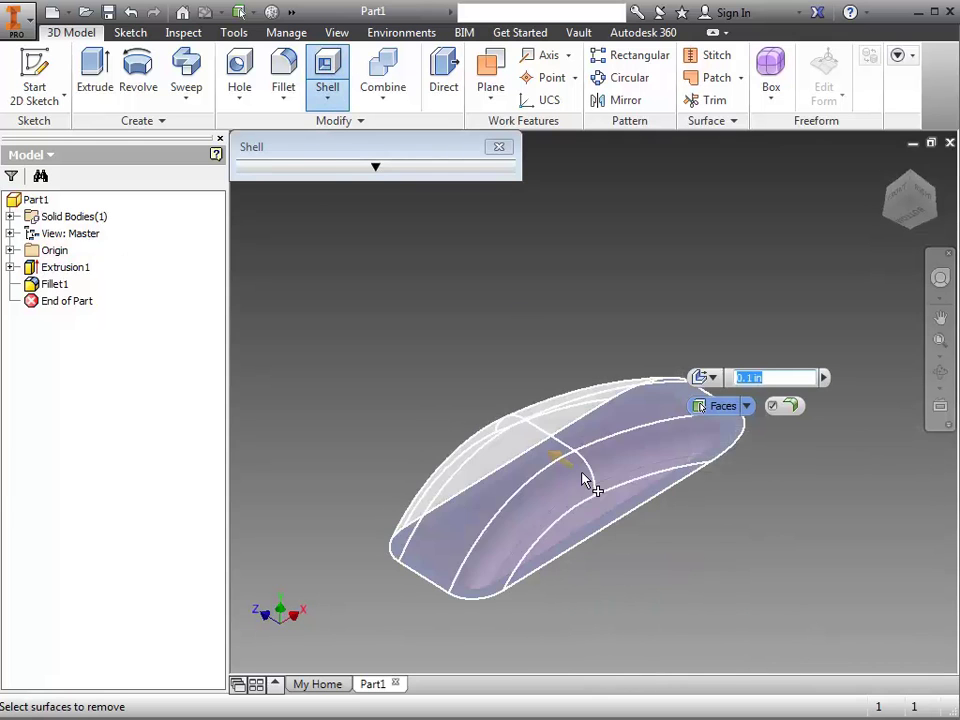
click(372, 167)
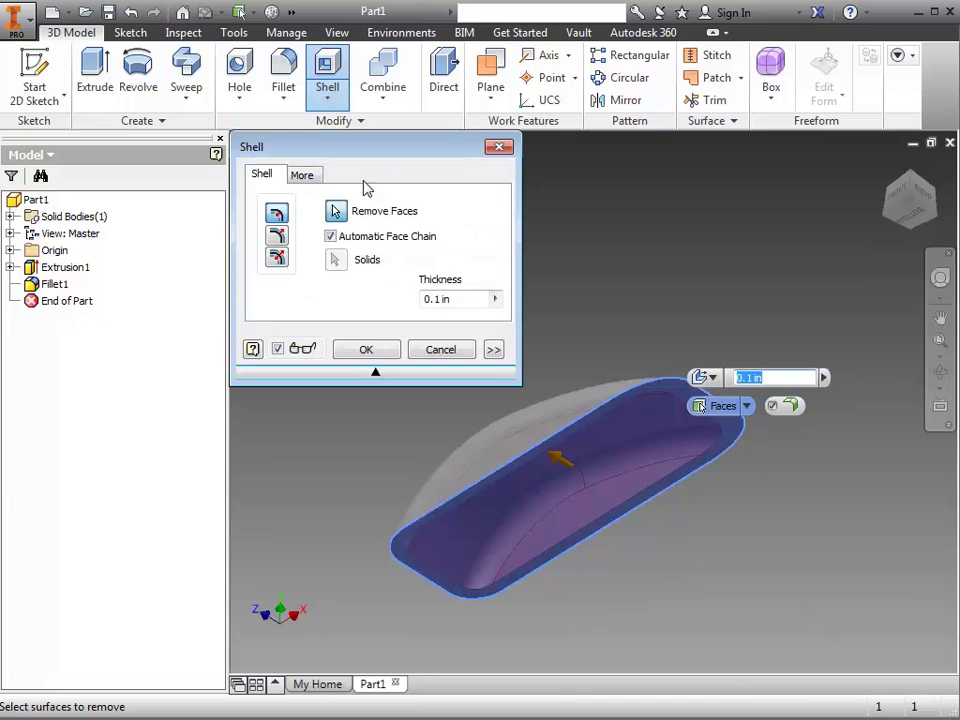
click(461, 301)
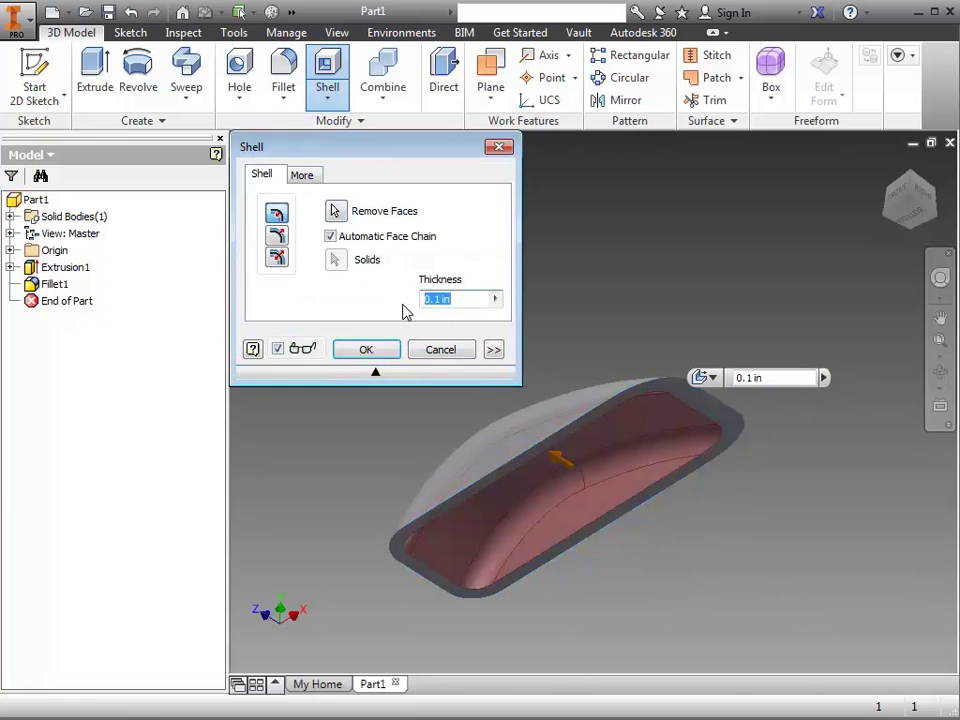
text(.)
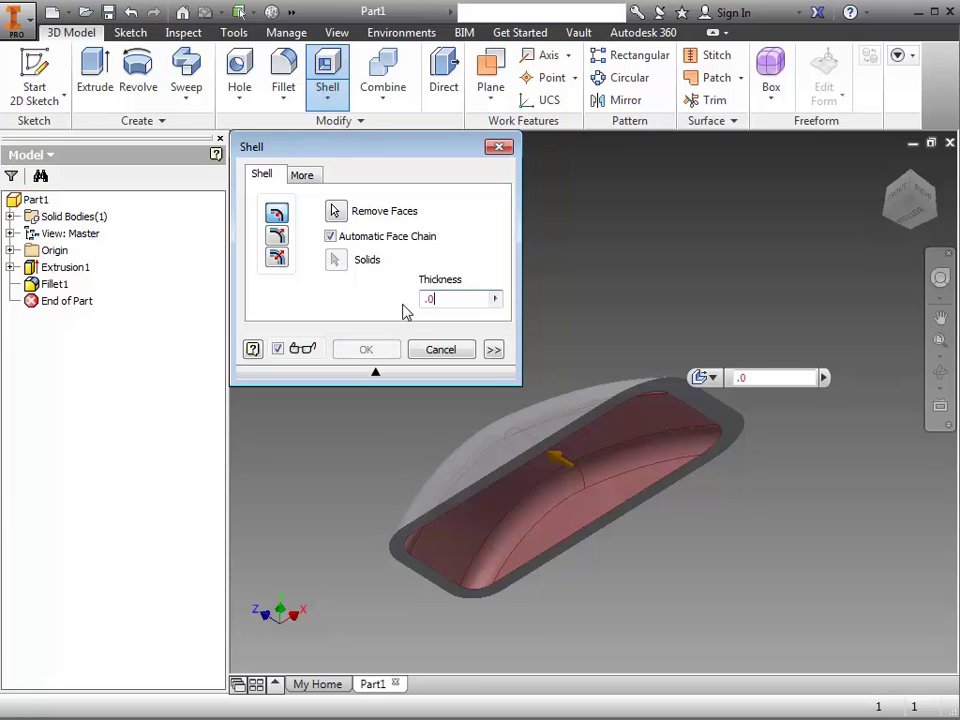
text(025)
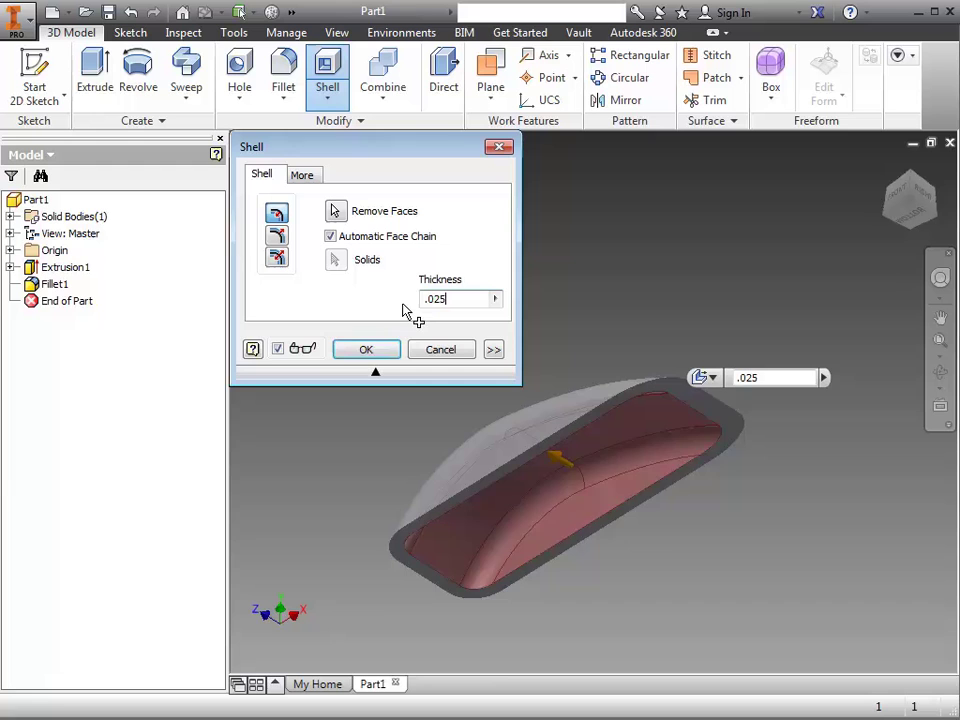
click(366, 349)
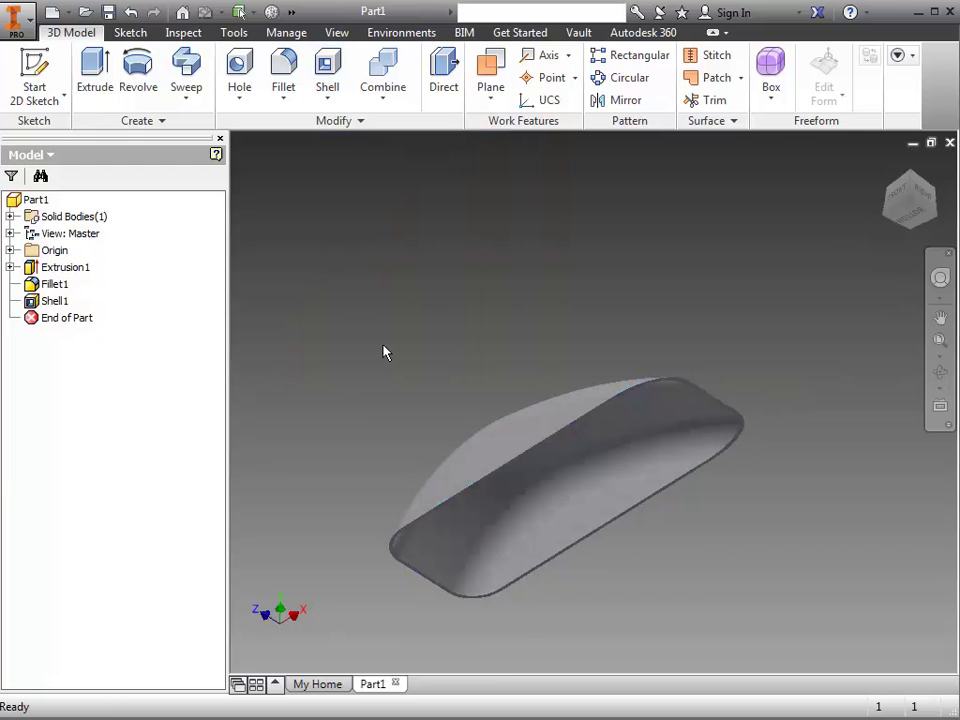
- Create a work plane offset 0.5 in below the shell's bottom rim face
mouse_move(568, 442)
shift+middle_down()
mouse_move(600, 460)
mouse_move(424, 445)
shift+middle_up()
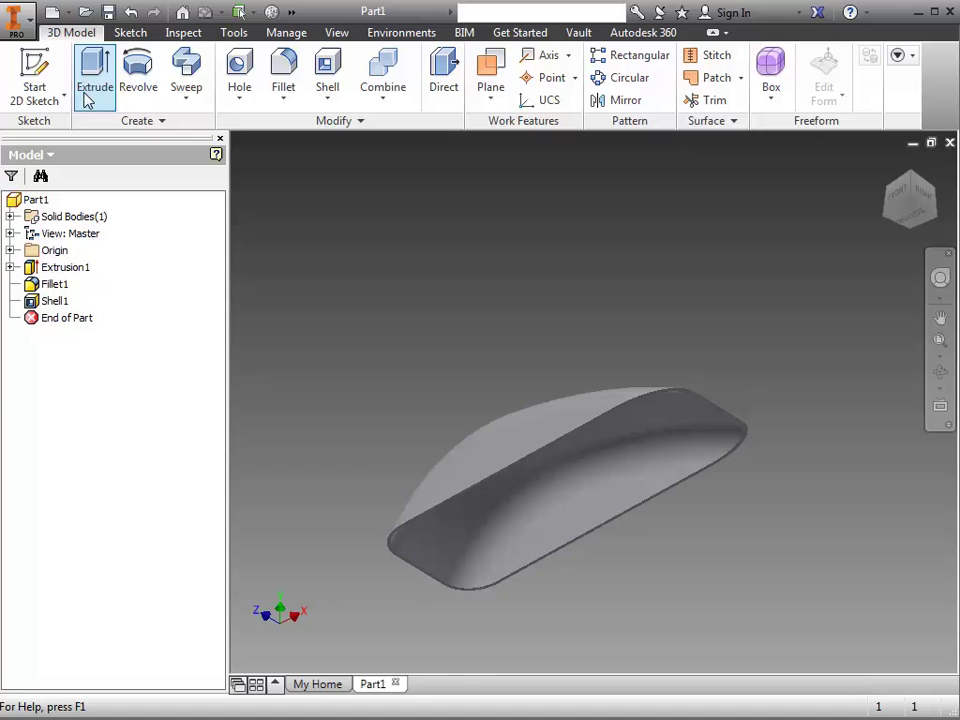
click(503, 97)
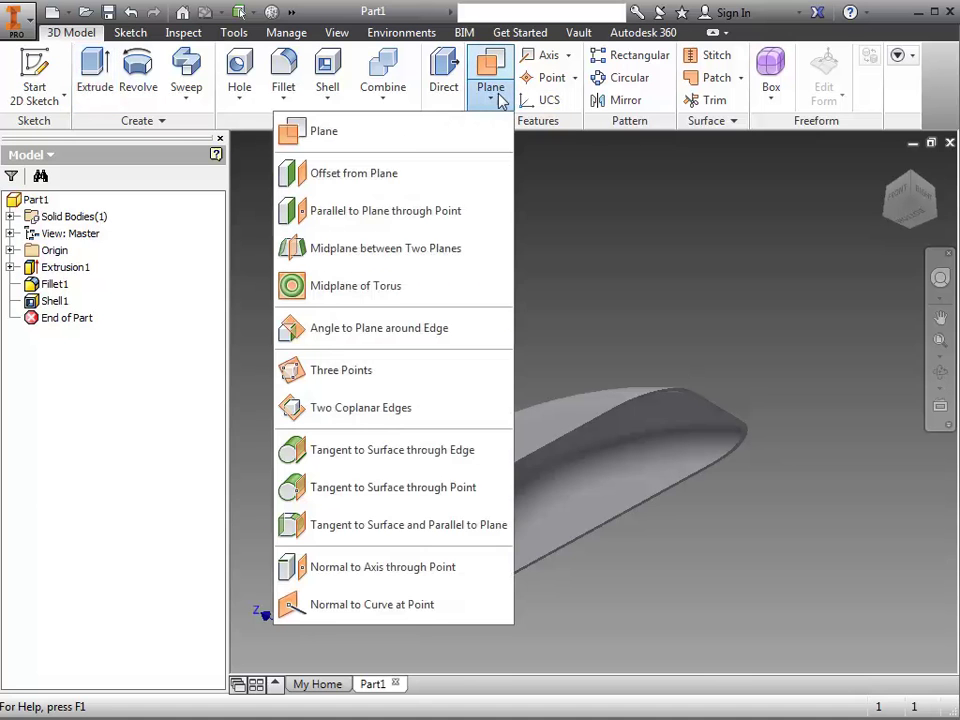
click(345, 174)
scroll(541, 468, down, 6)
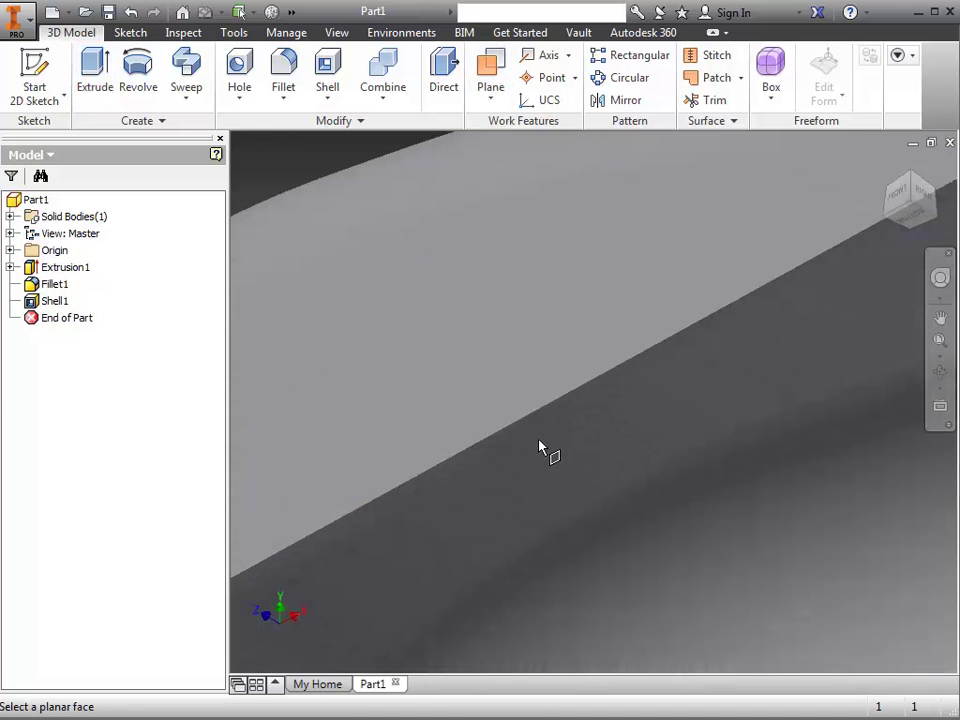
click(544, 422)
scroll(649, 484, up, 6)
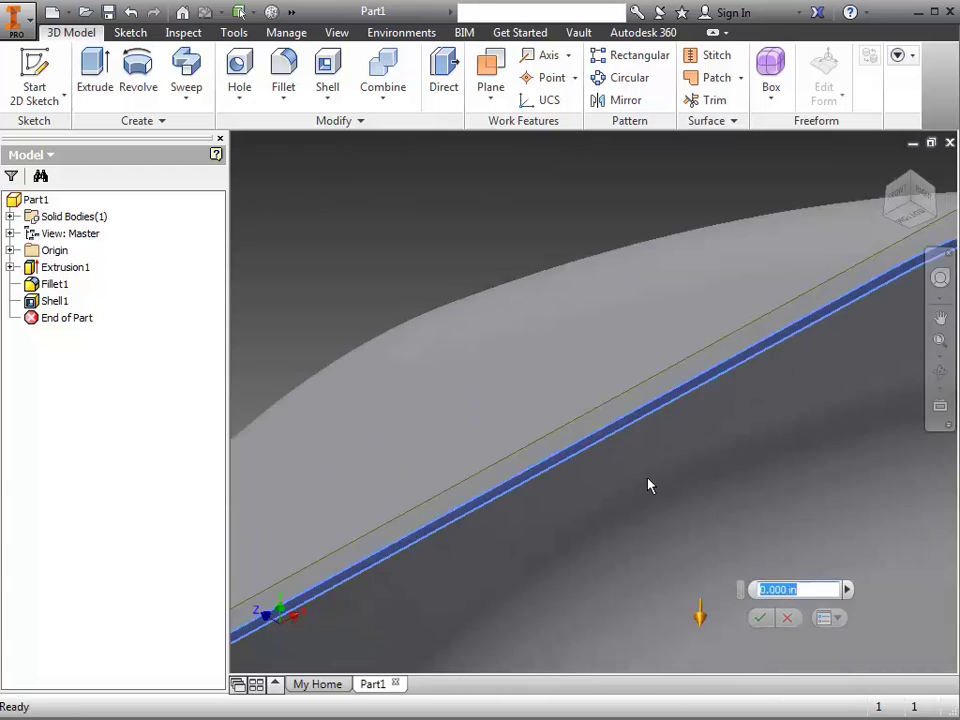
click(897, 192)
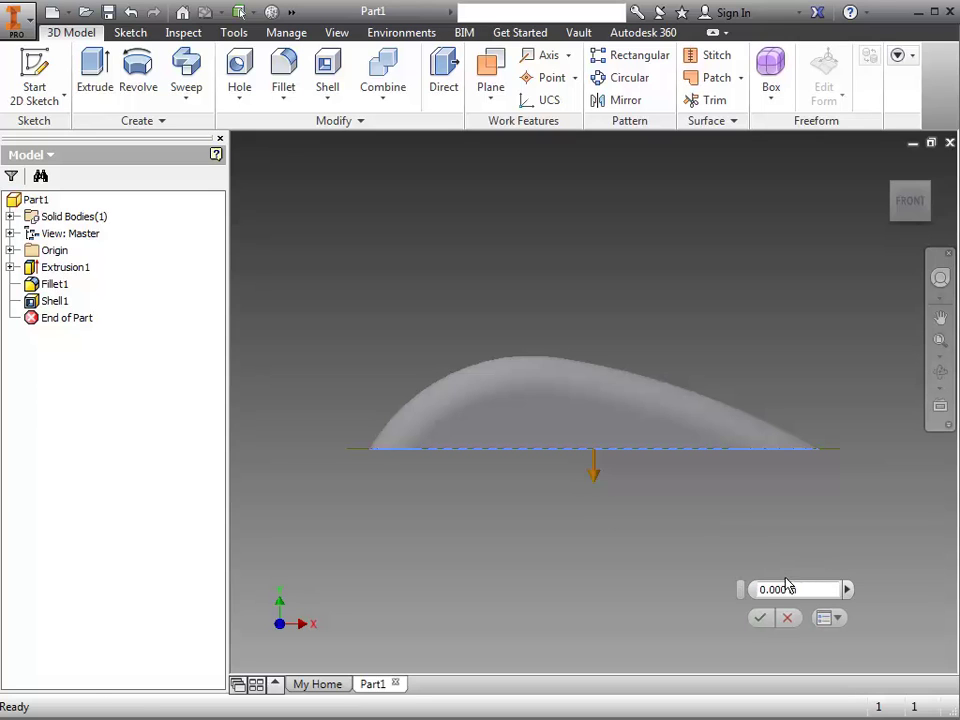
drag(805, 589, 731, 592)
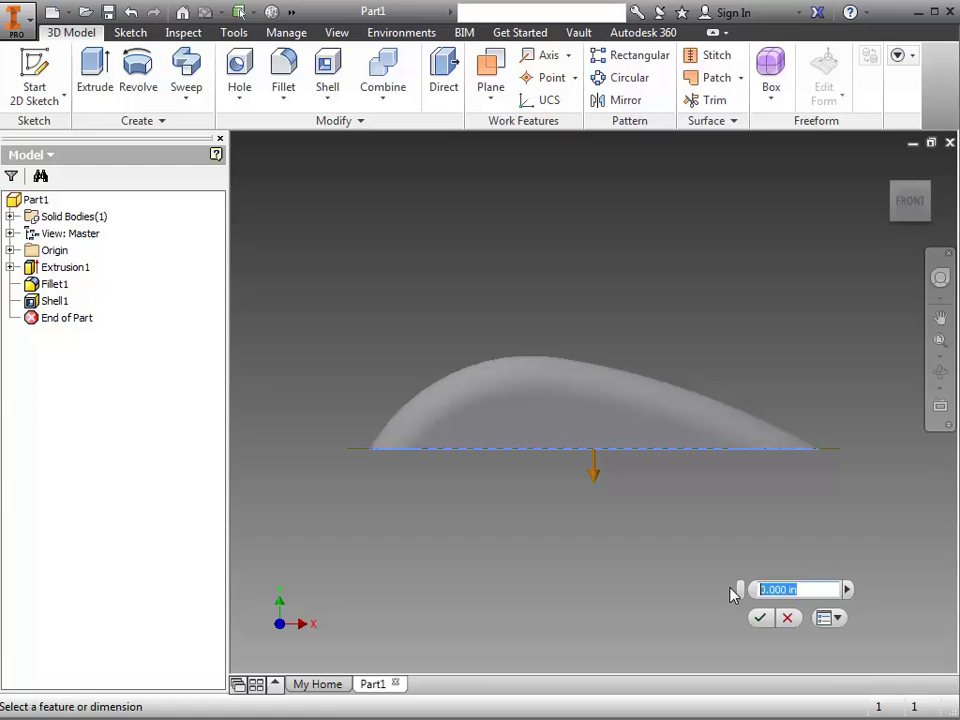
text(.75)
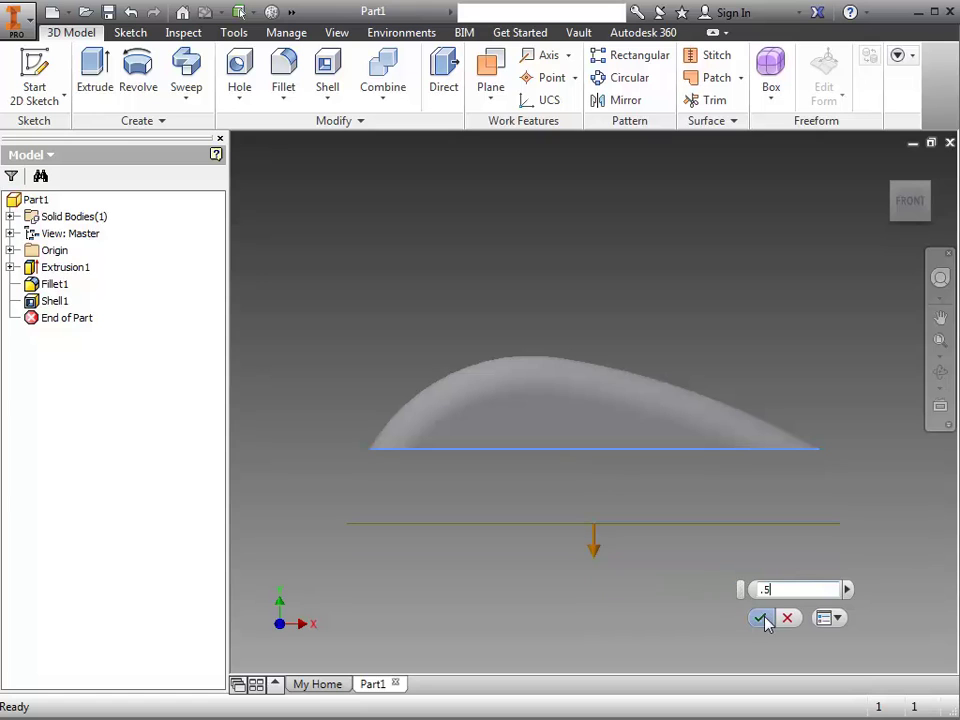
click(760, 617)
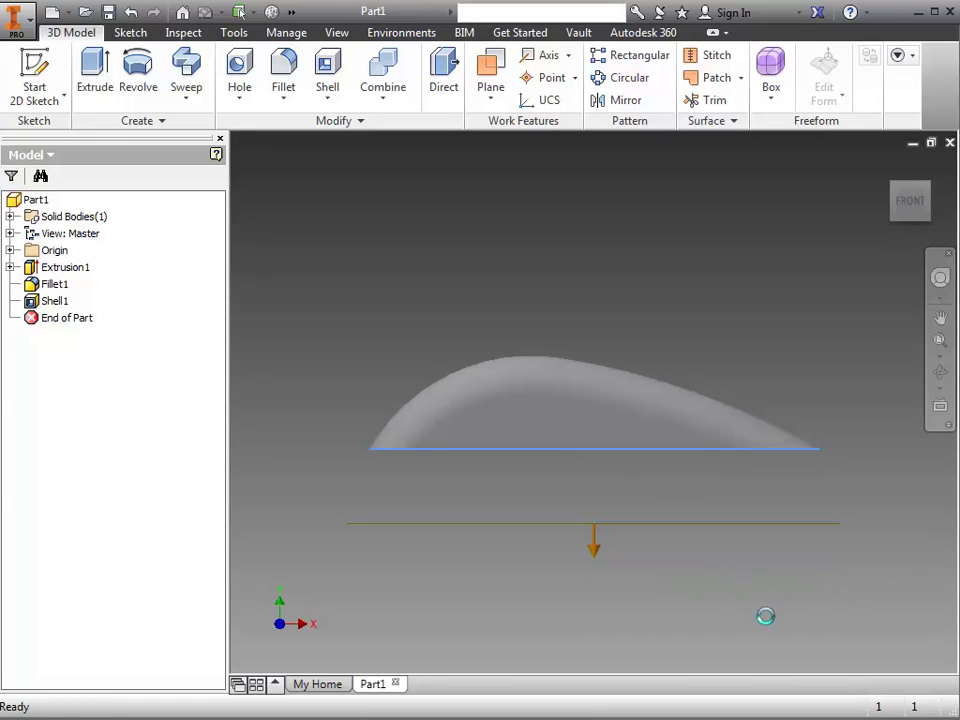
- Start a sketch on the offset work plane and draw a rectangle about 0.67 in wide and 0.84 in high within the shell outline
click(45, 65)
click(591, 523)
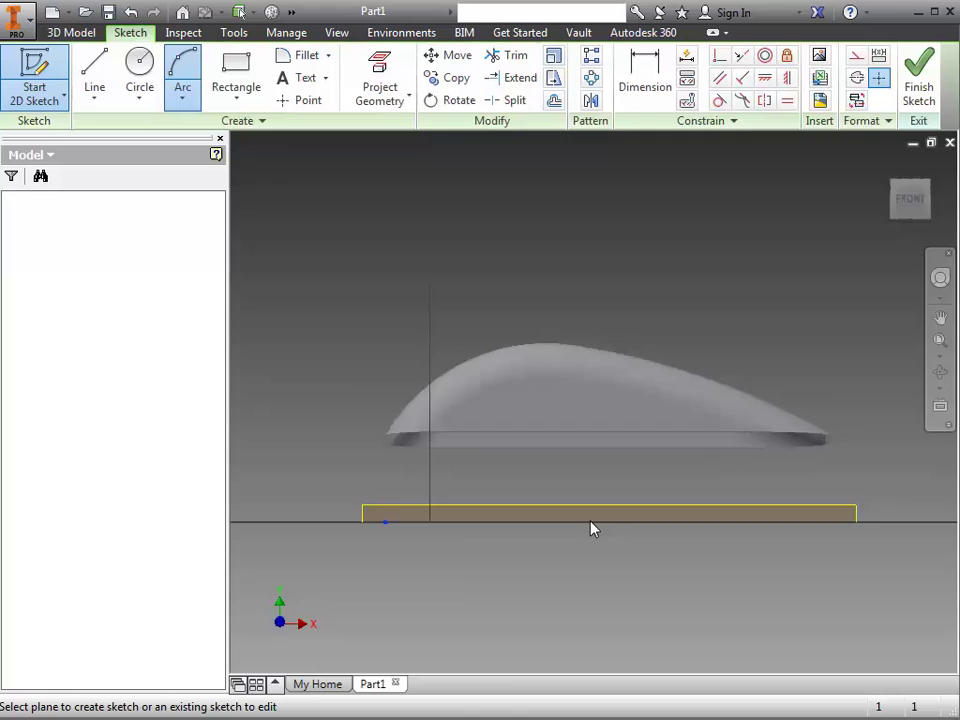
click(226, 84)
scroll(572, 372, down, 3)
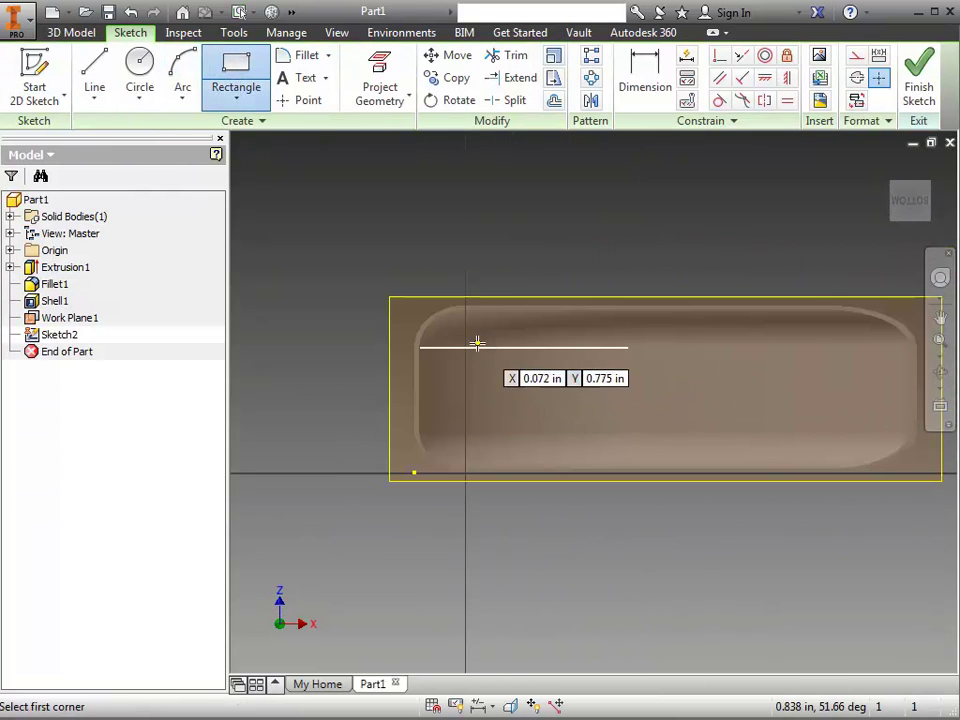
click(525, 320)
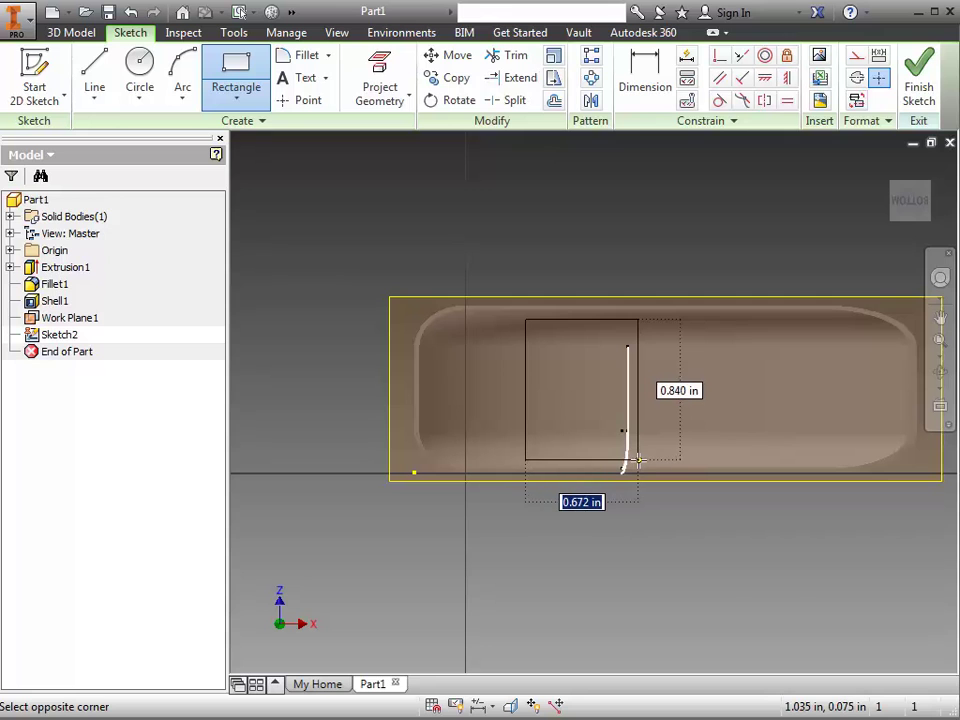
click(638, 460)
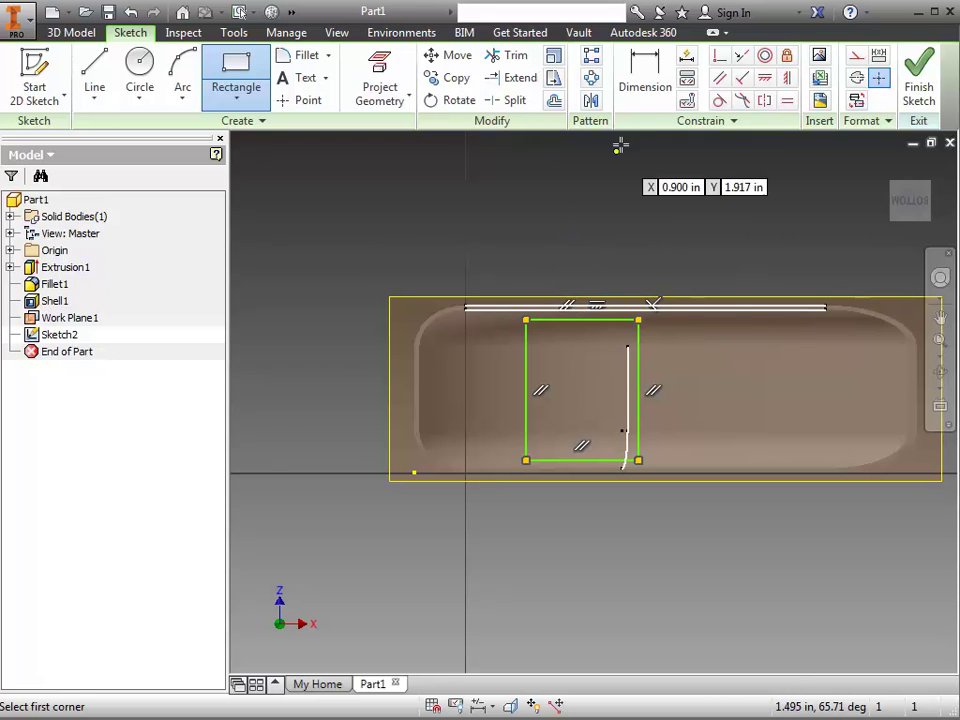
- Round all four corners of the sketched rectangle with 0.125 in fillets
click(305, 55)
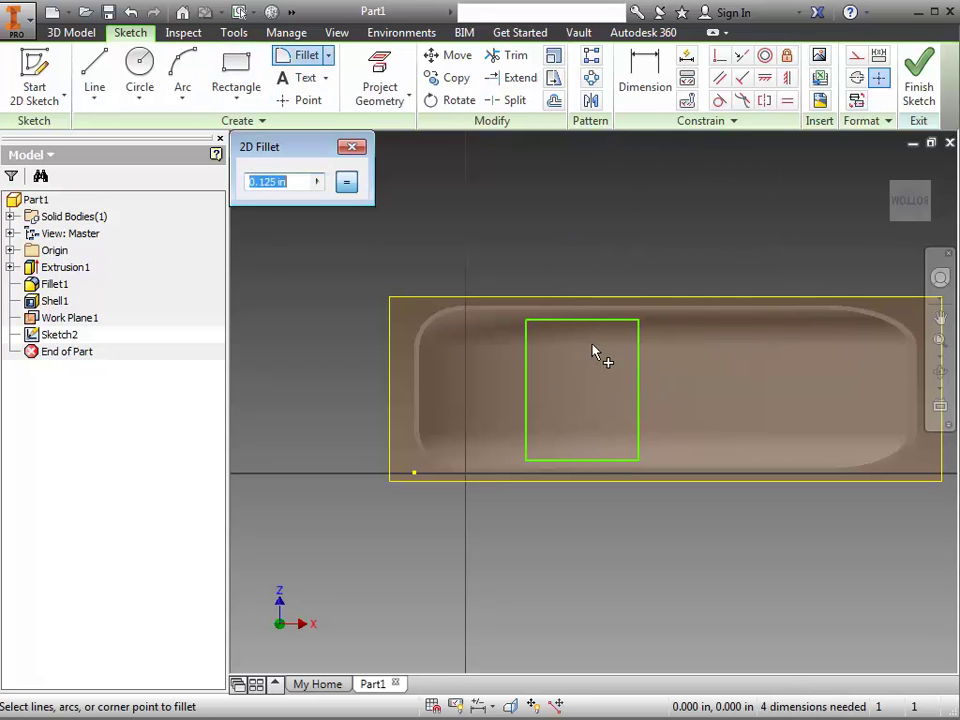
click(534, 325)
click(528, 336)
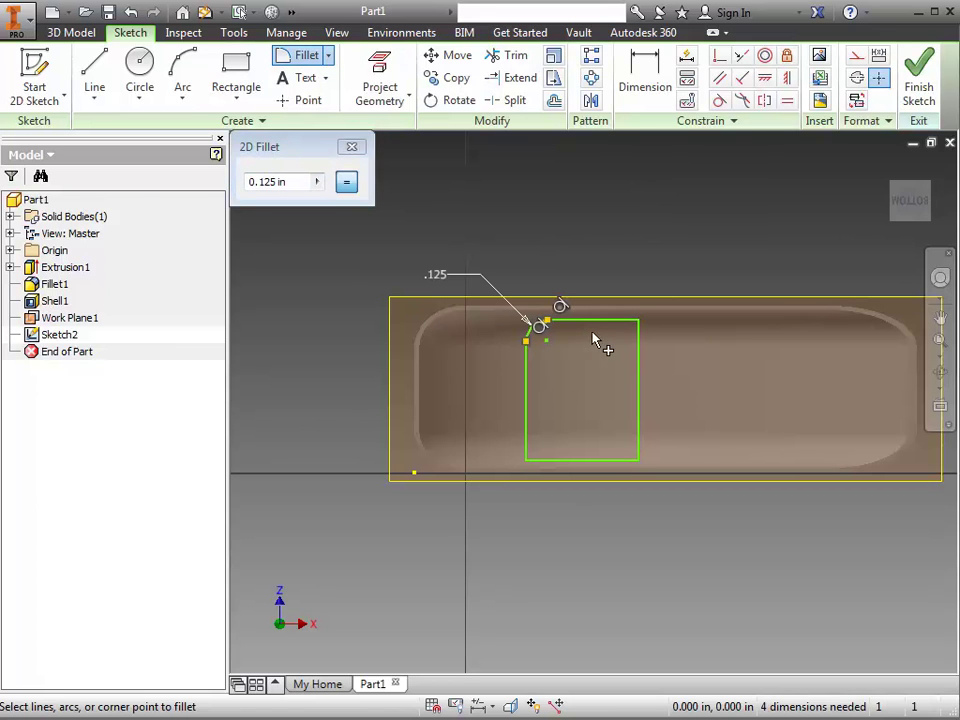
click(621, 321)
click(639, 339)
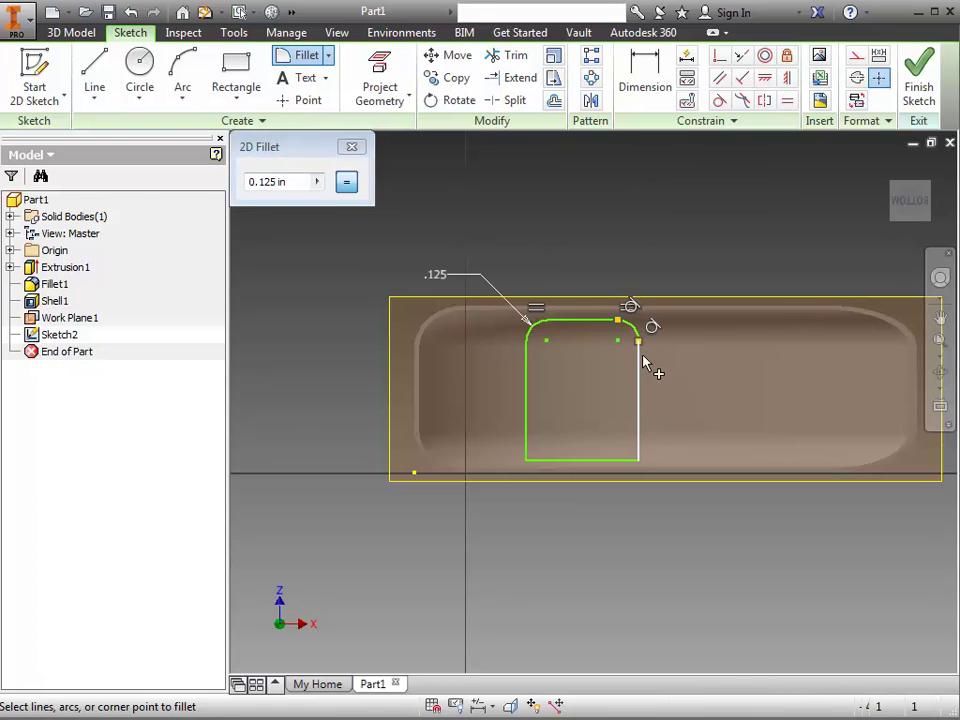
click(632, 460)
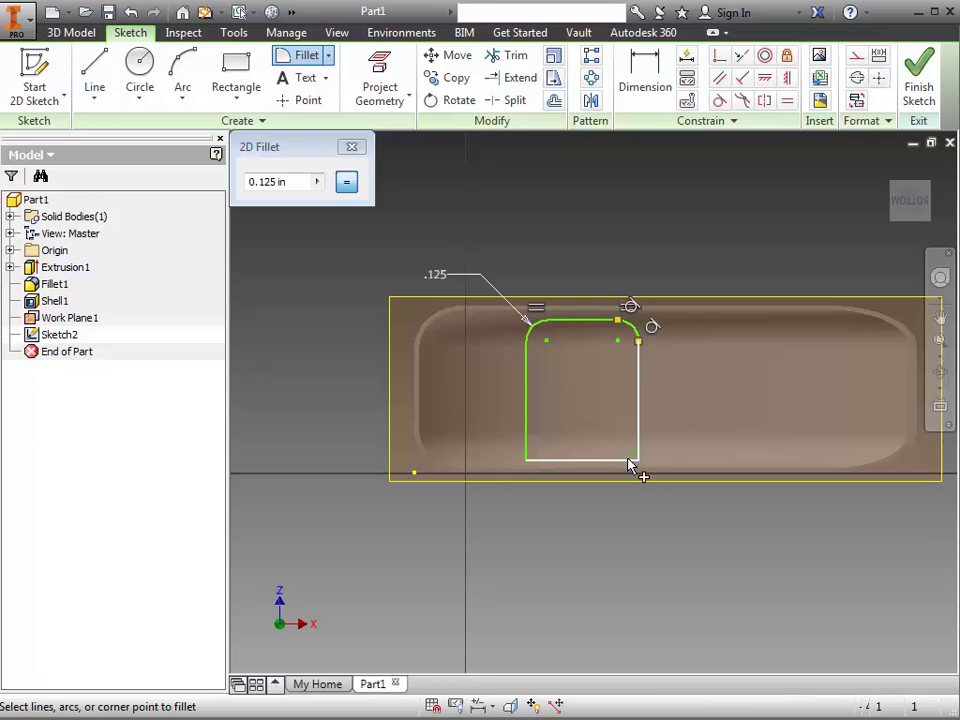
click(565, 461)
click(529, 455)
click(568, 461)
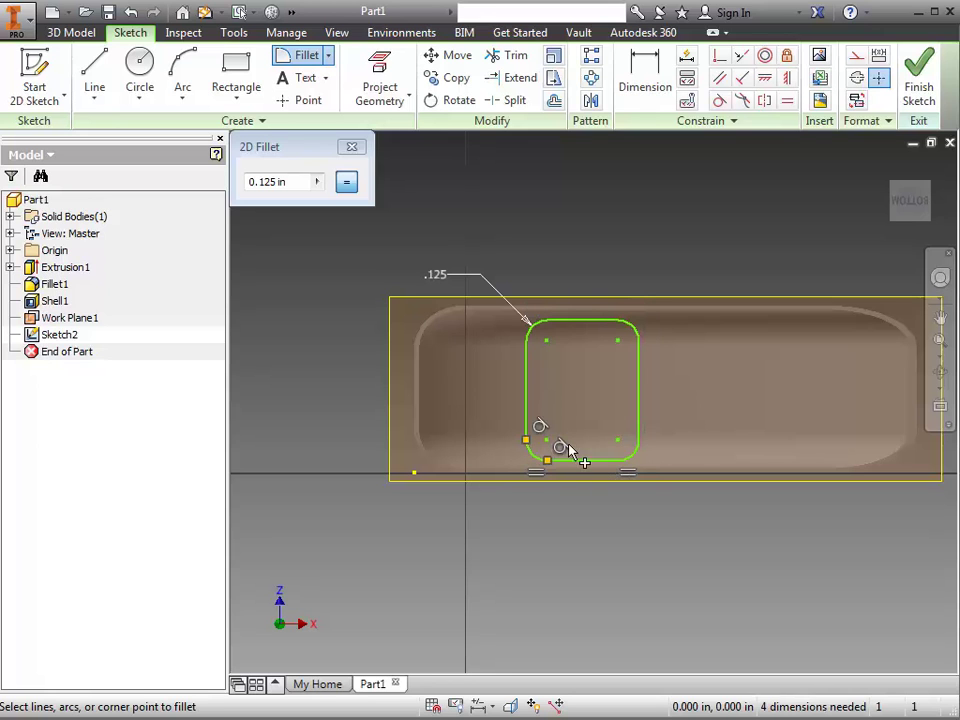
click(358, 148)
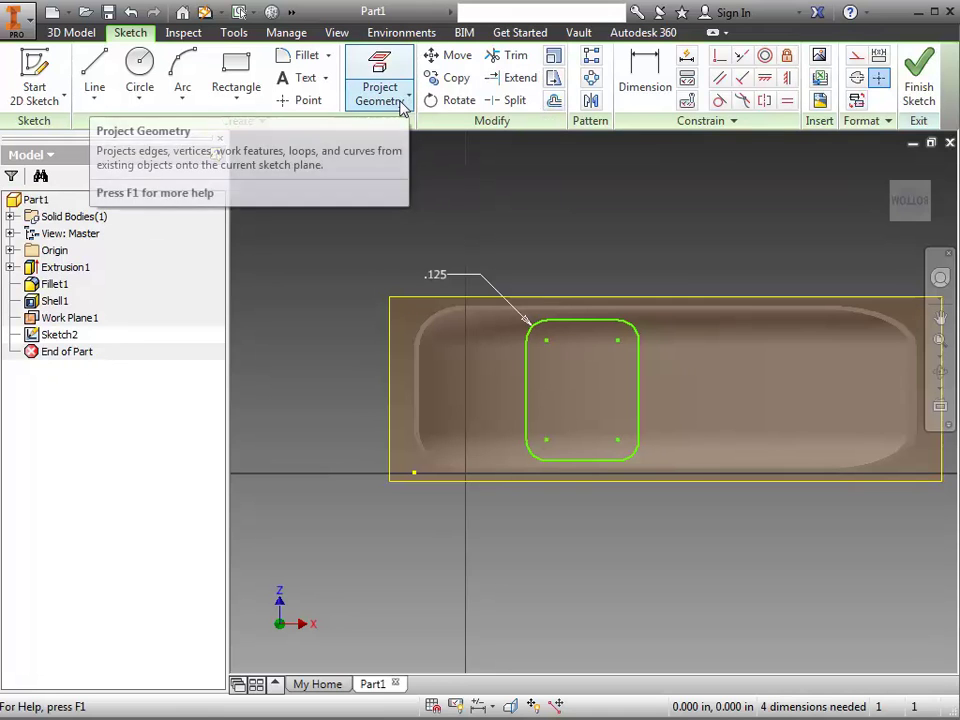
- Offset the rounded rectangle inward by 0.025 in and finish the sketch
click(554, 102)
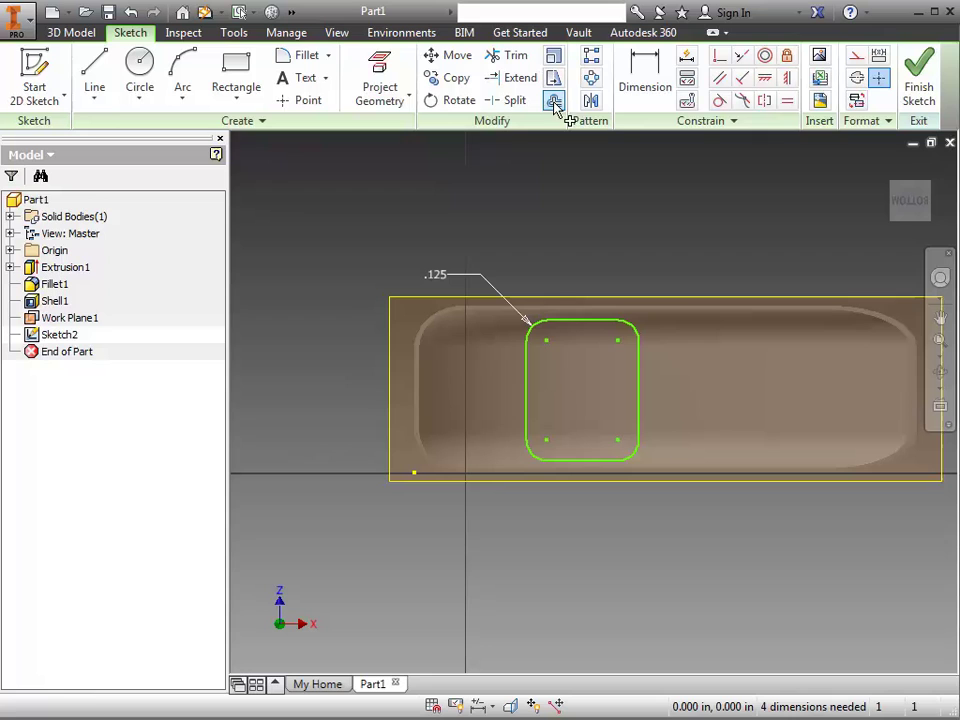
click(603, 323)
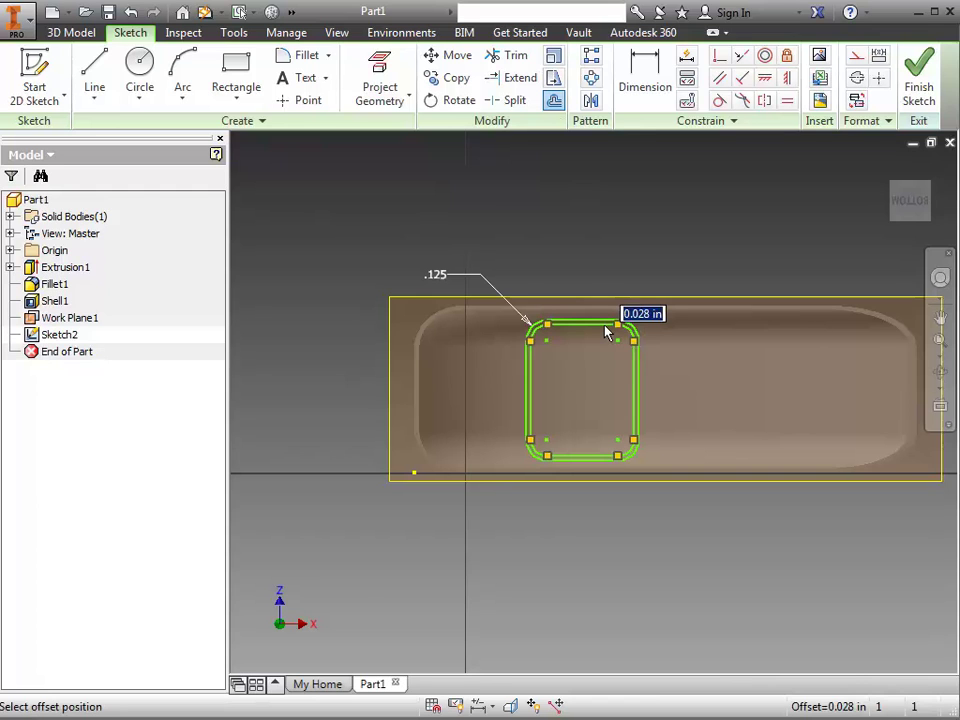
text(.025)
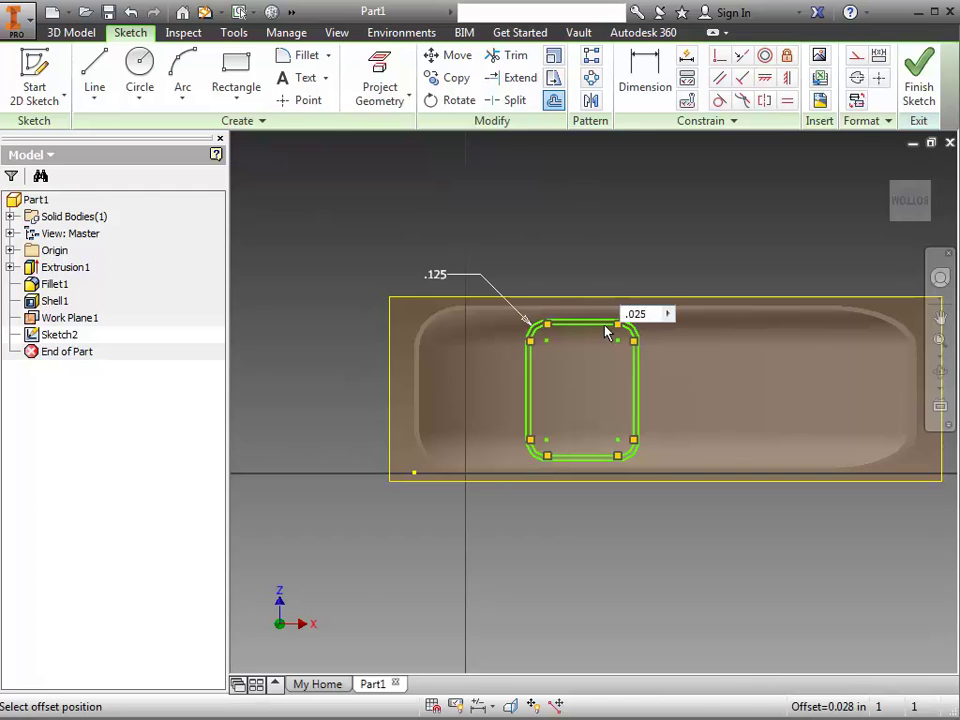
key(Return)
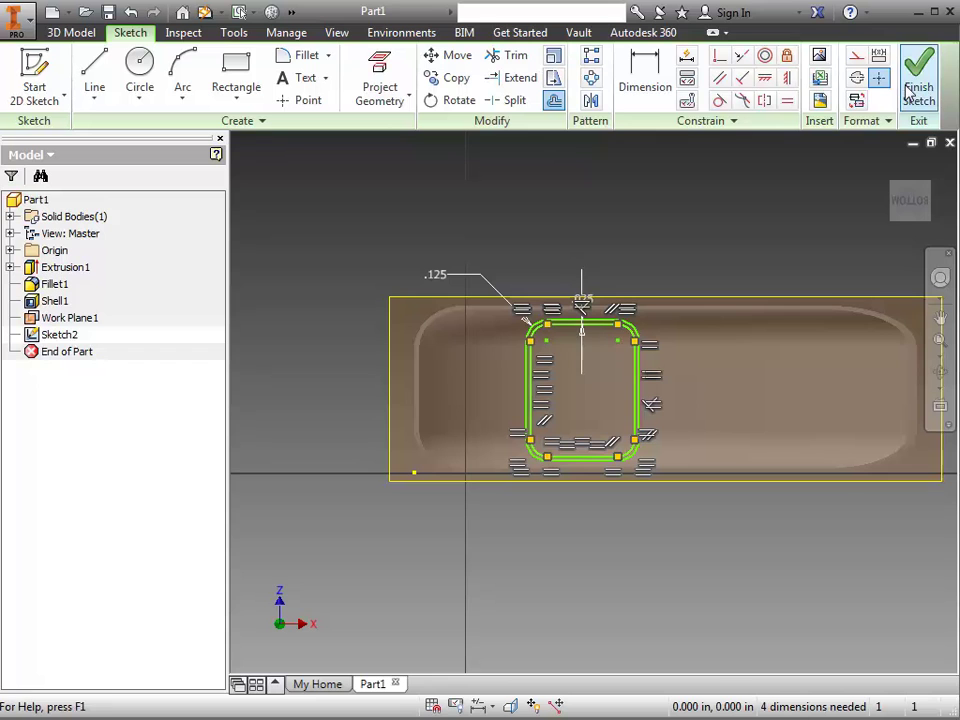
click(912, 92)
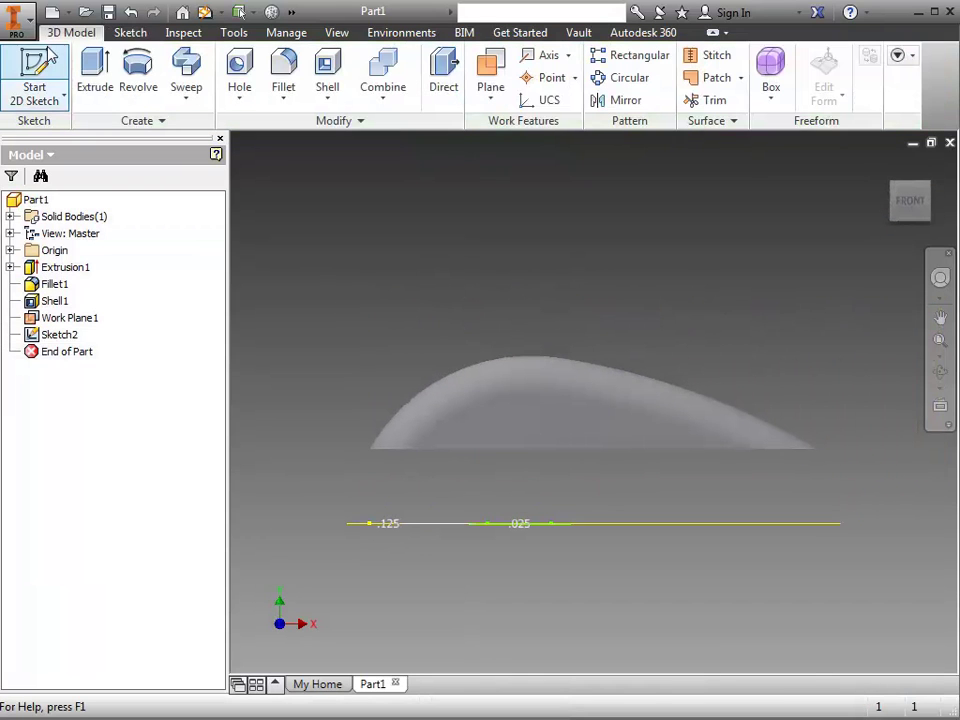
- Extrude the thin ring between the two rounded rectangles up to the shell with the To Next extent, joined to the body
click(95, 62)
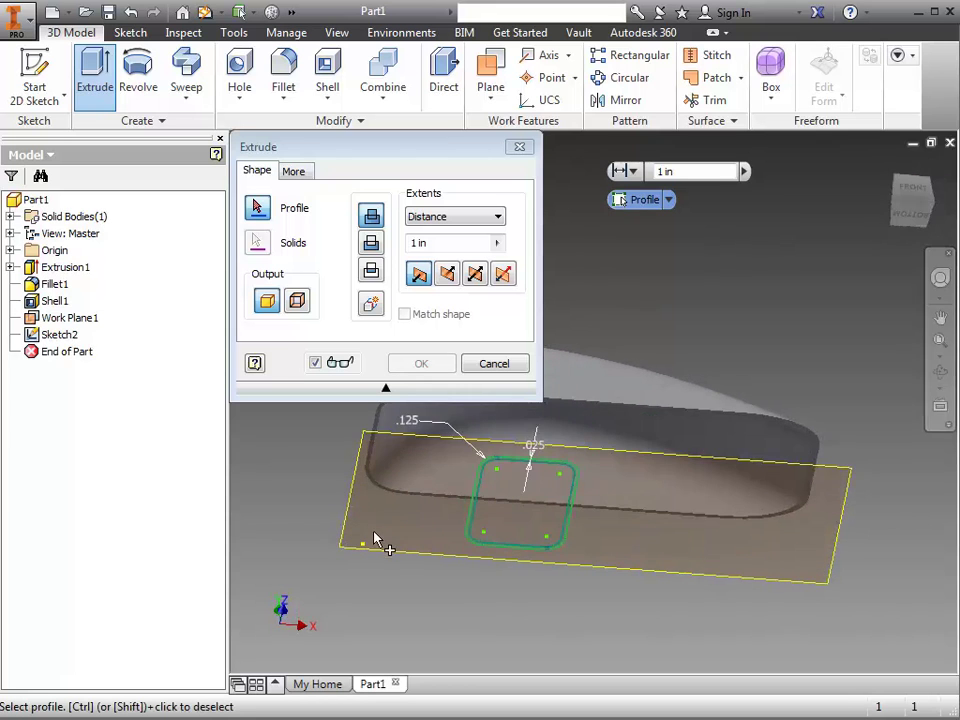
scroll(580, 482, up, 5)
click(572, 459)
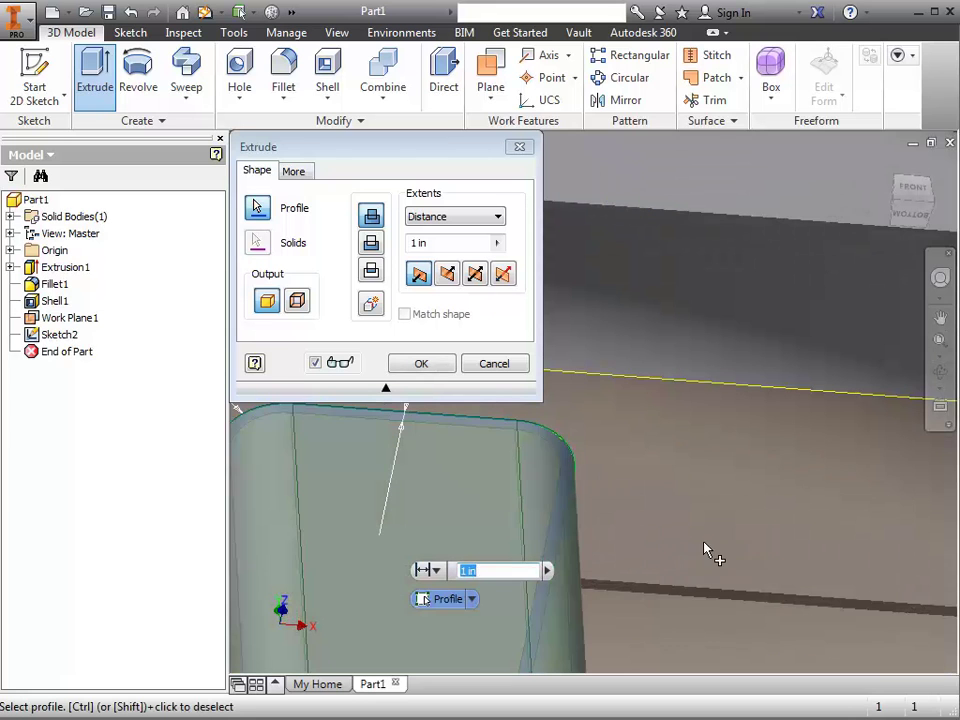
scroll(707, 552, down, 3)
click(497, 216)
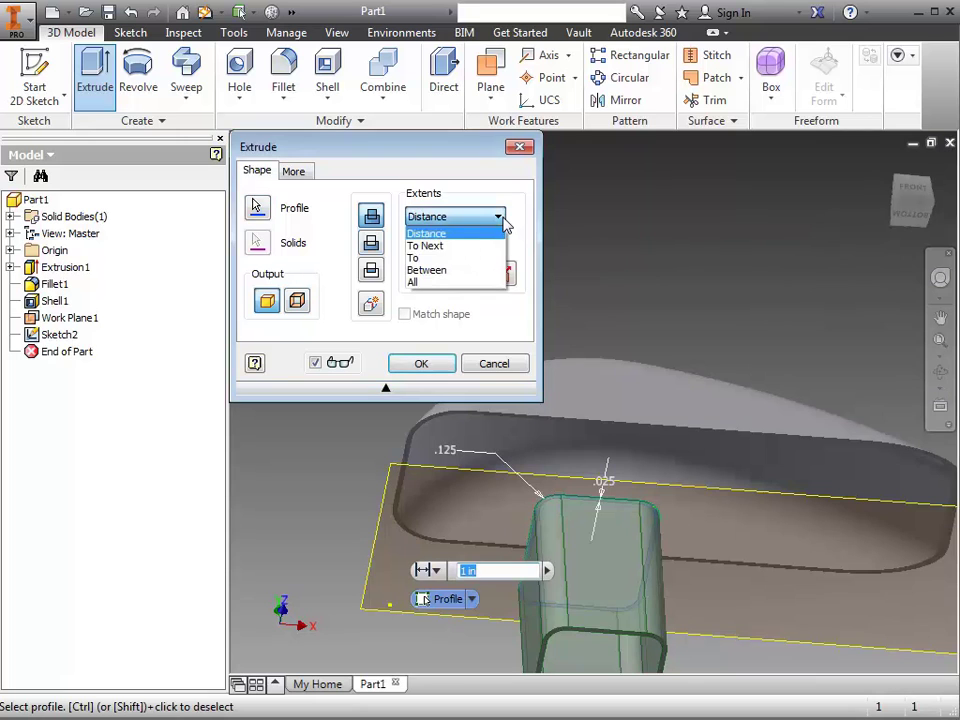
click(473, 247)
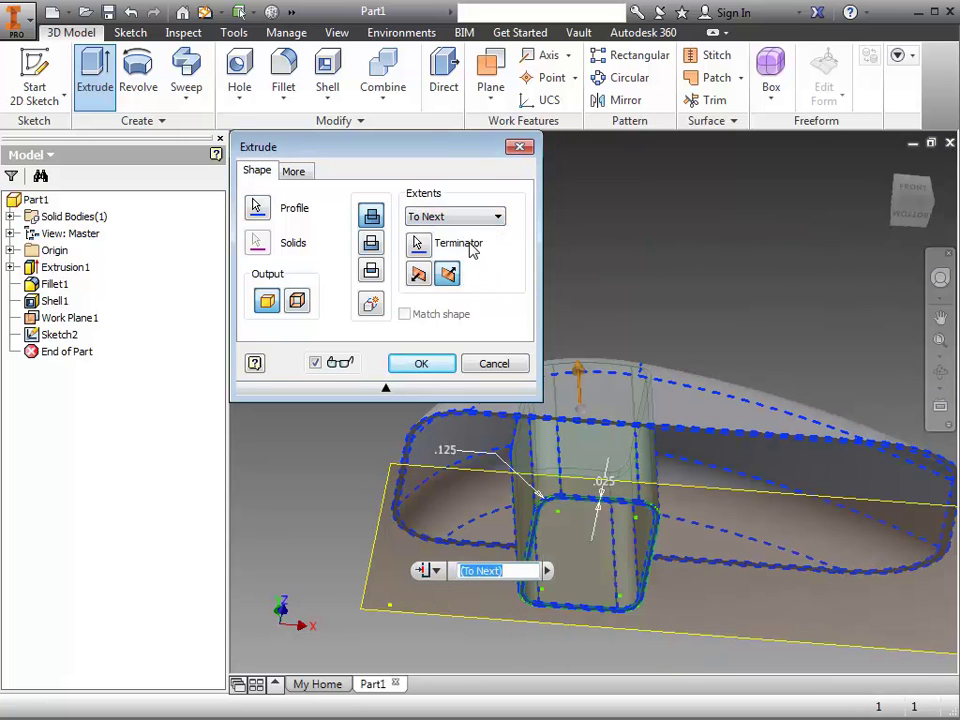
click(421, 363)
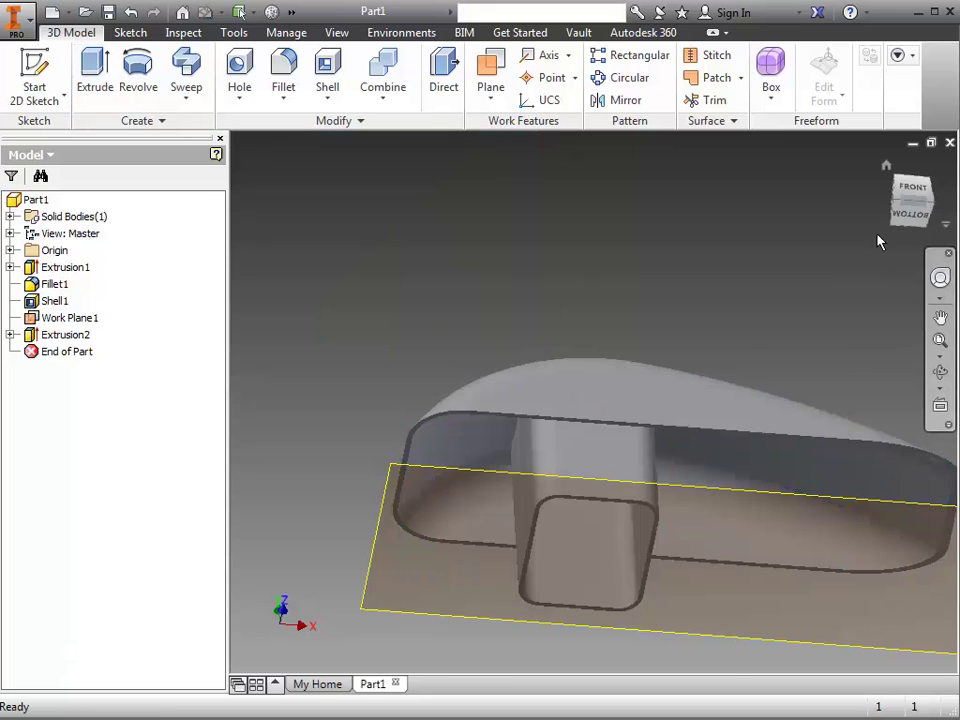
- Assign the Glass material to the whole part
click(887, 164)
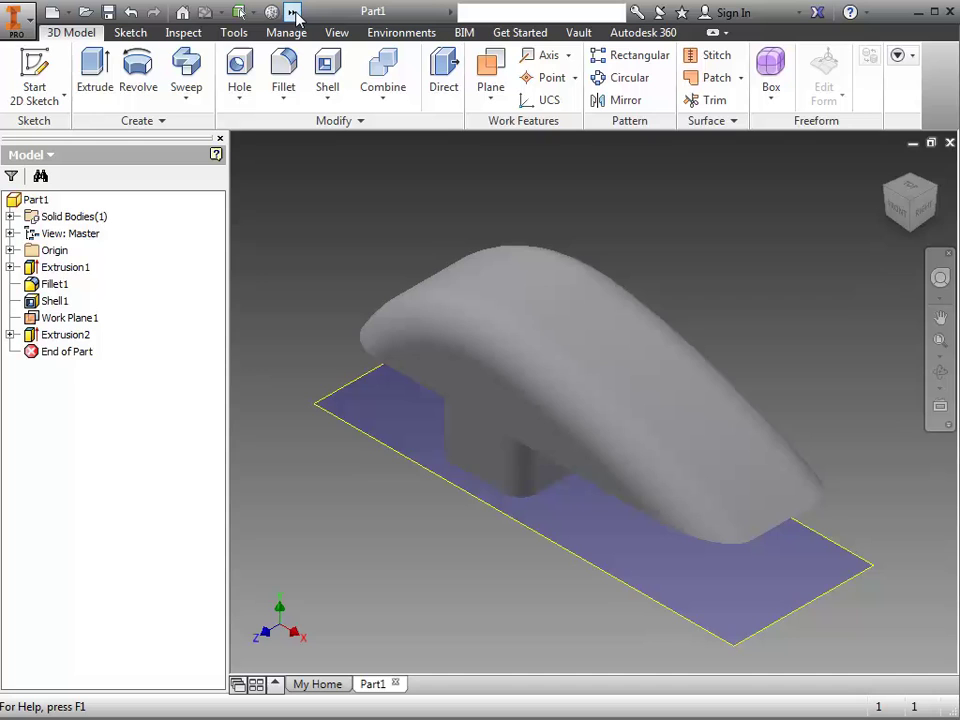
click(294, 12)
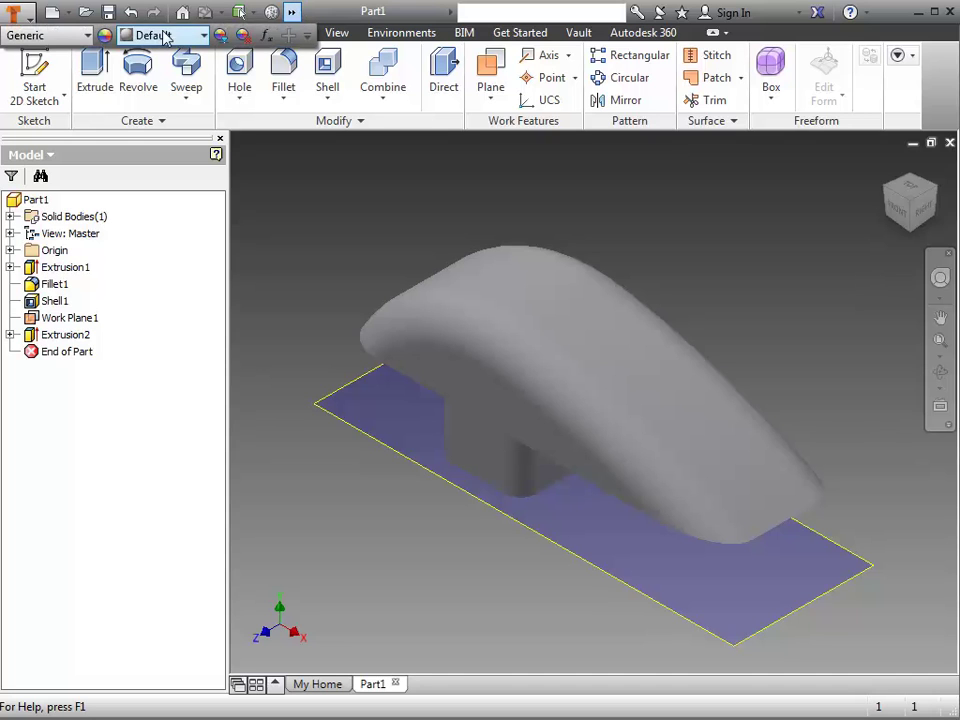
click(88, 36)
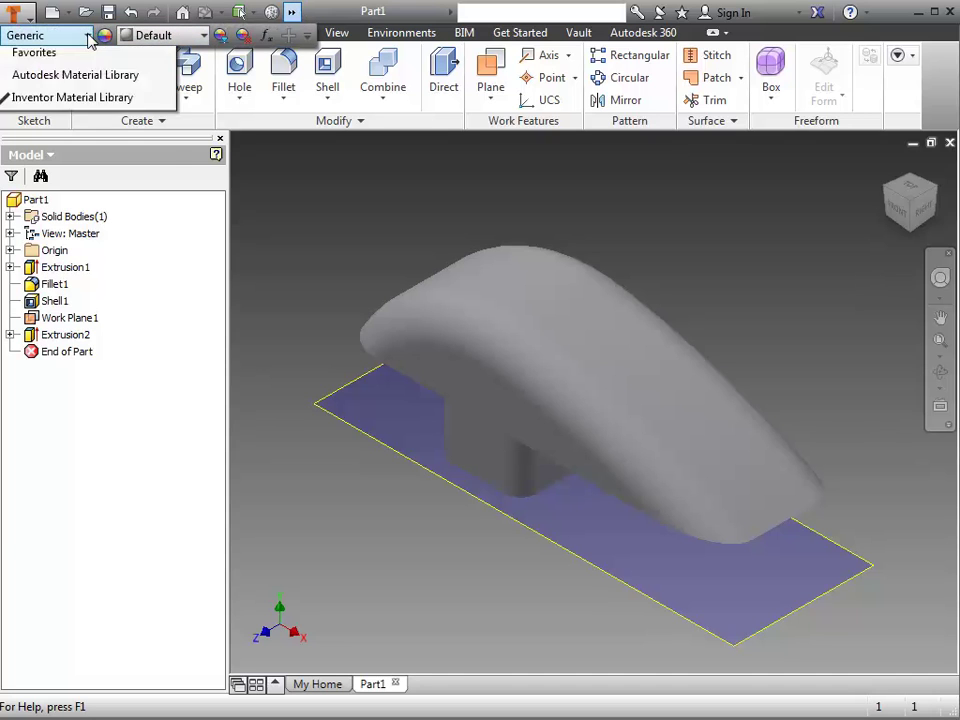
click(75, 107)
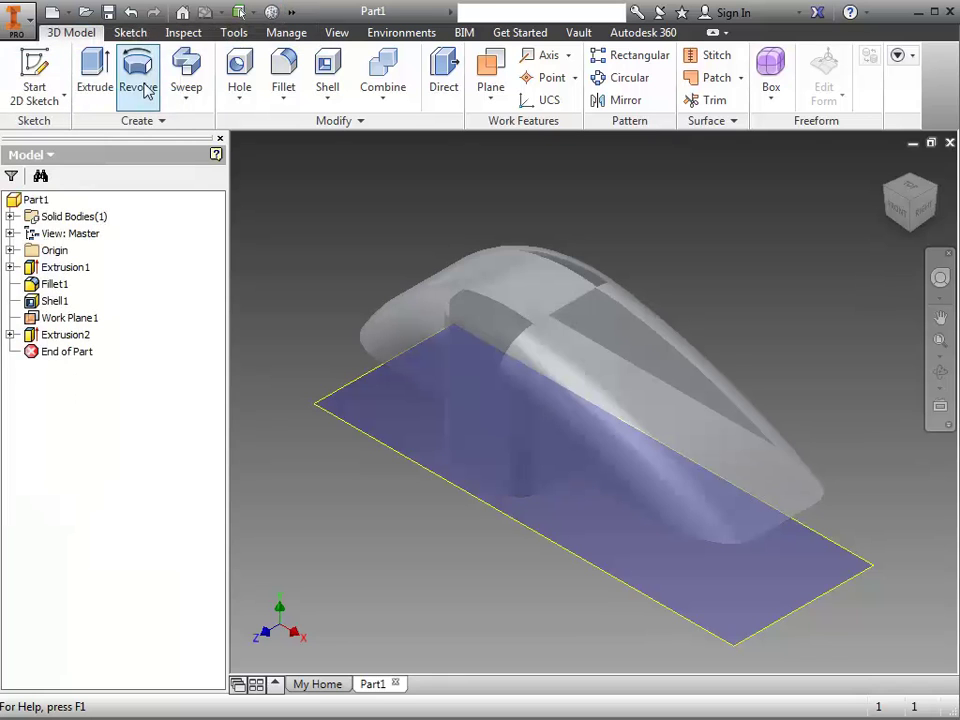
- Adjust the part's clear glass appearance to a translucent orange with RGB values 242, 107, 11 and apply it
click(293, 13)
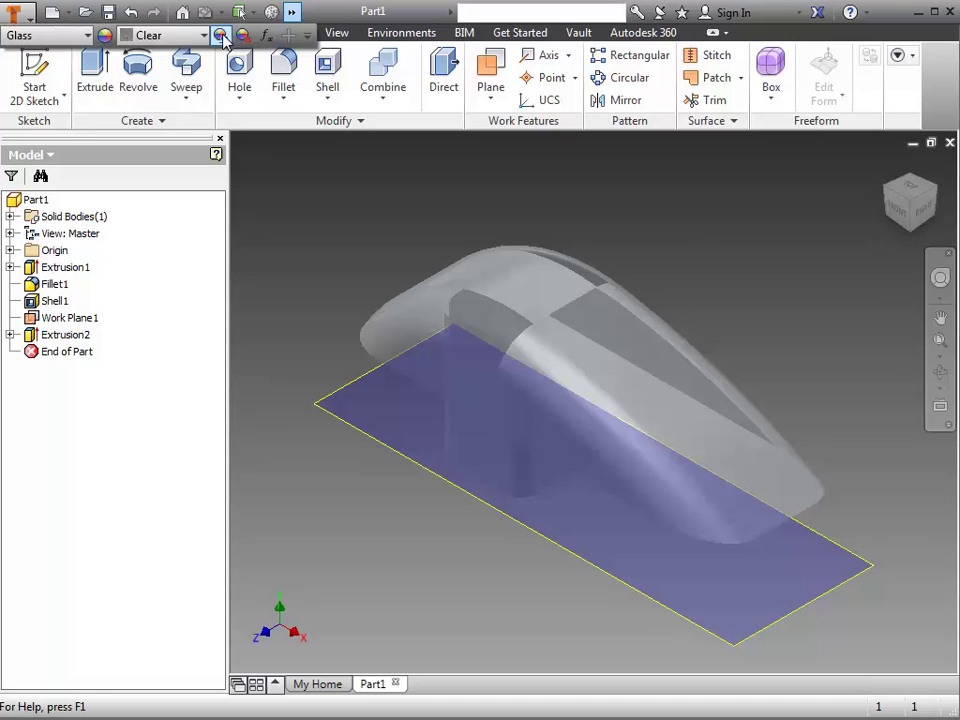
click(221, 35)
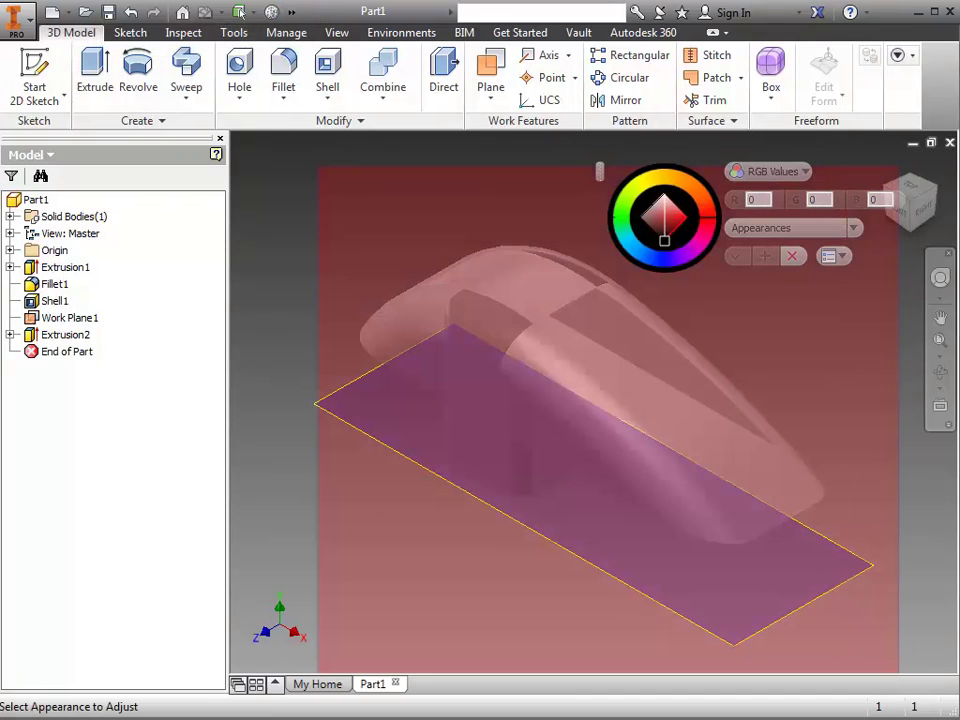
click(790, 470)
click(710, 207)
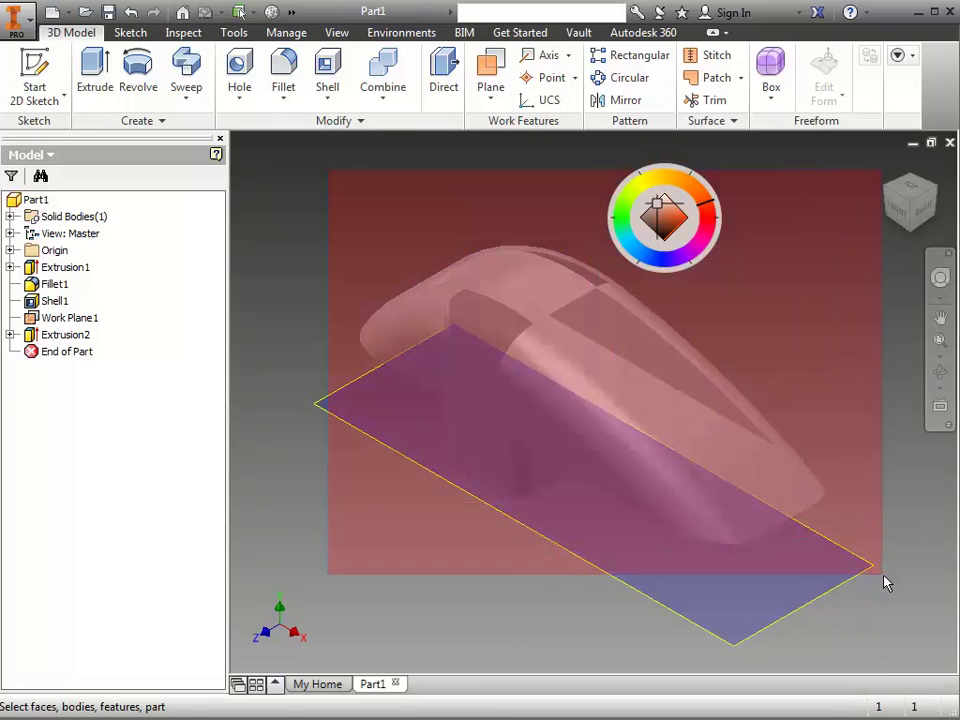
click(706, 200)
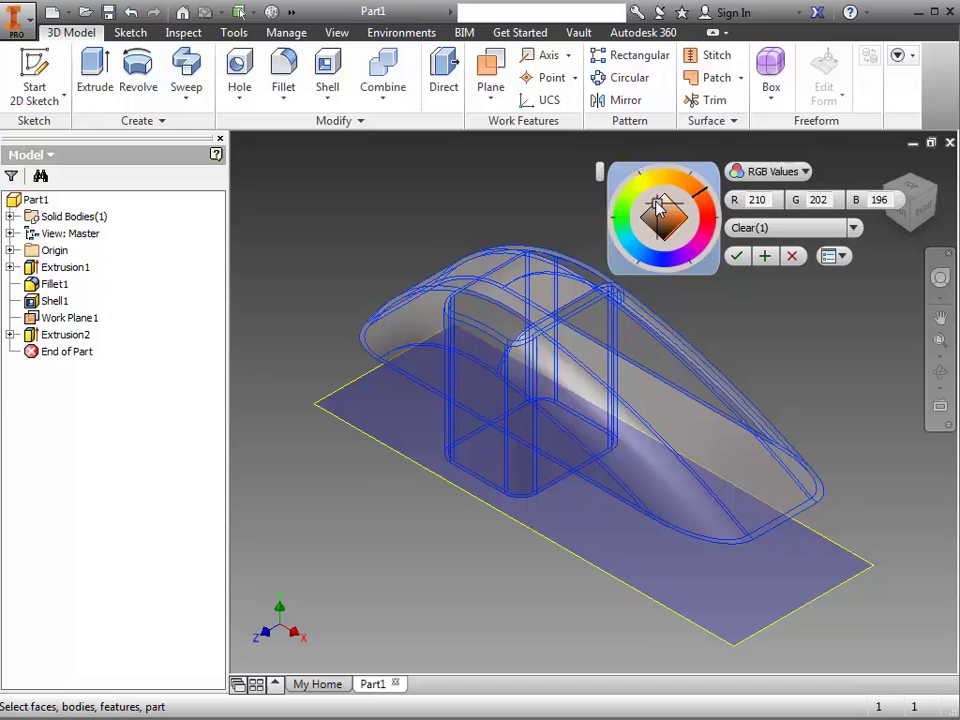
drag(658, 205, 686, 225)
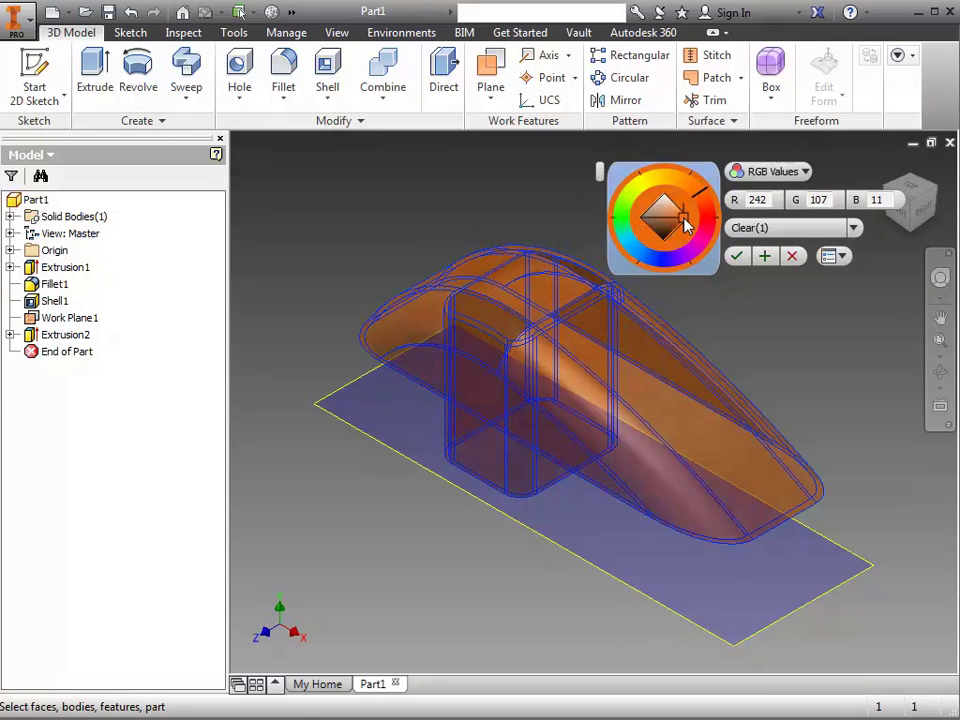
click(737, 257)
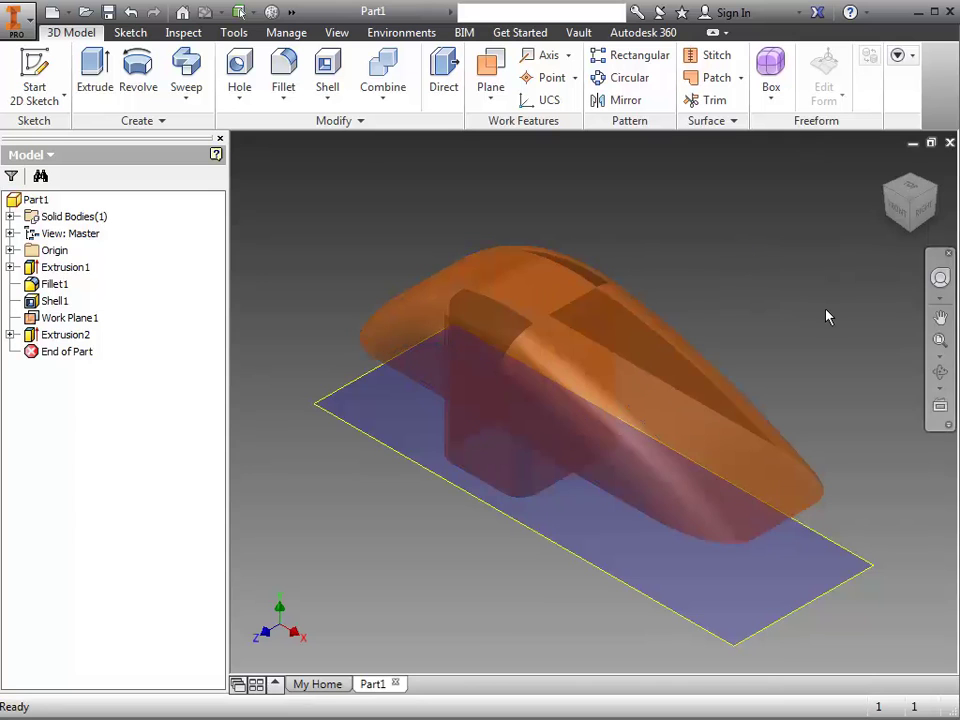
click(887, 188)
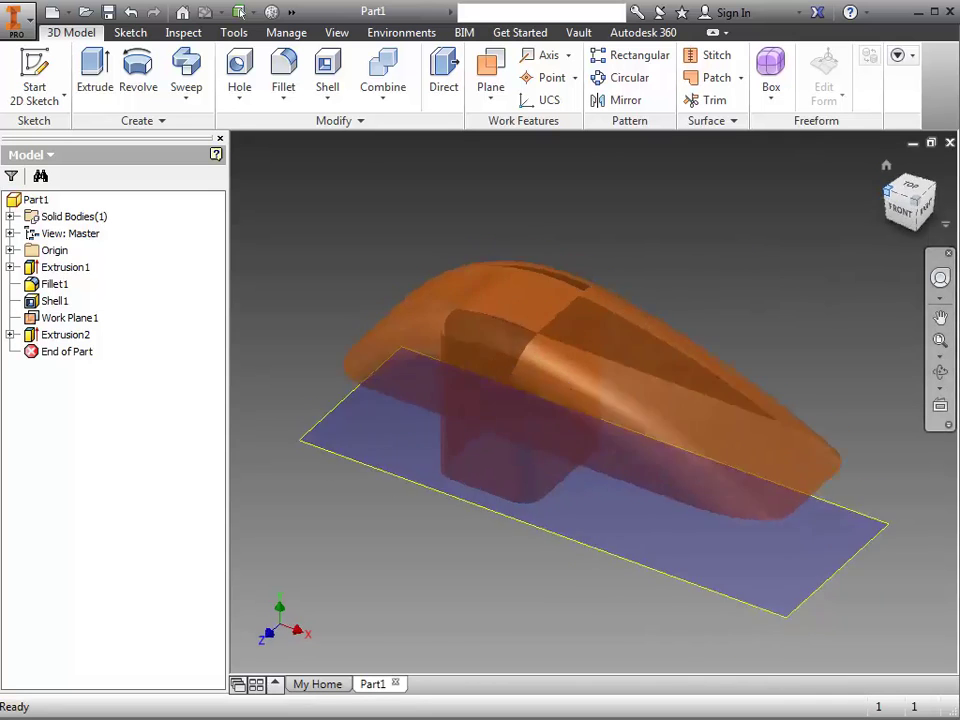